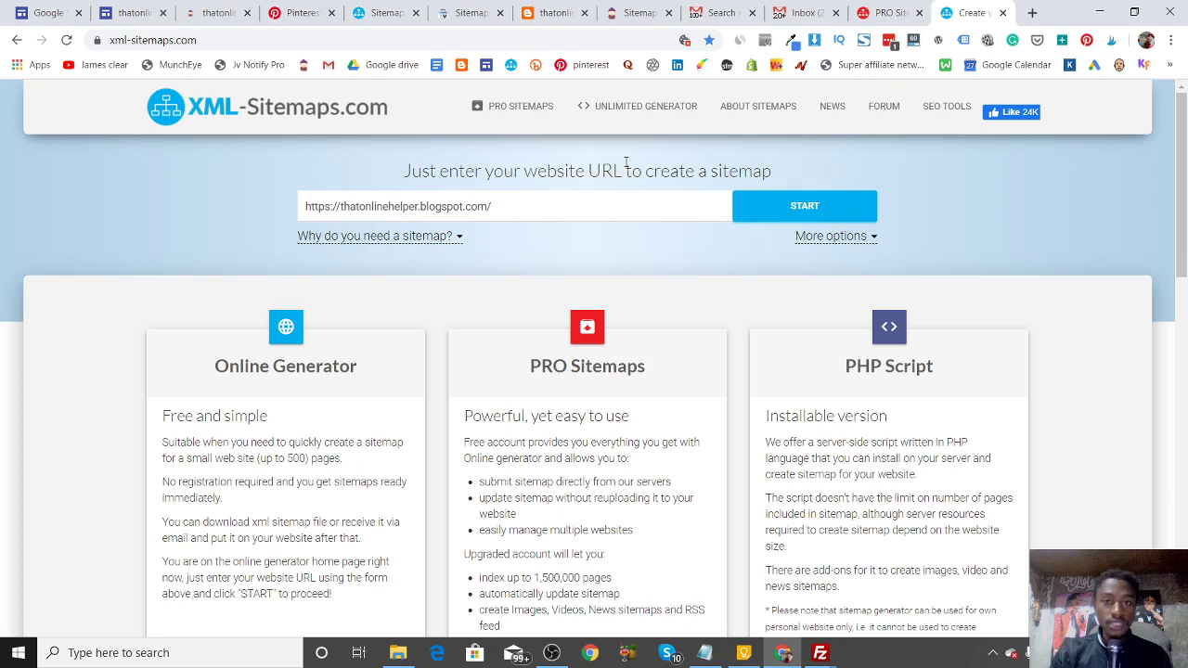
Look over the Search Console sitemaps page and the blog, and close the old sitemap details page
left_click(469, 13)
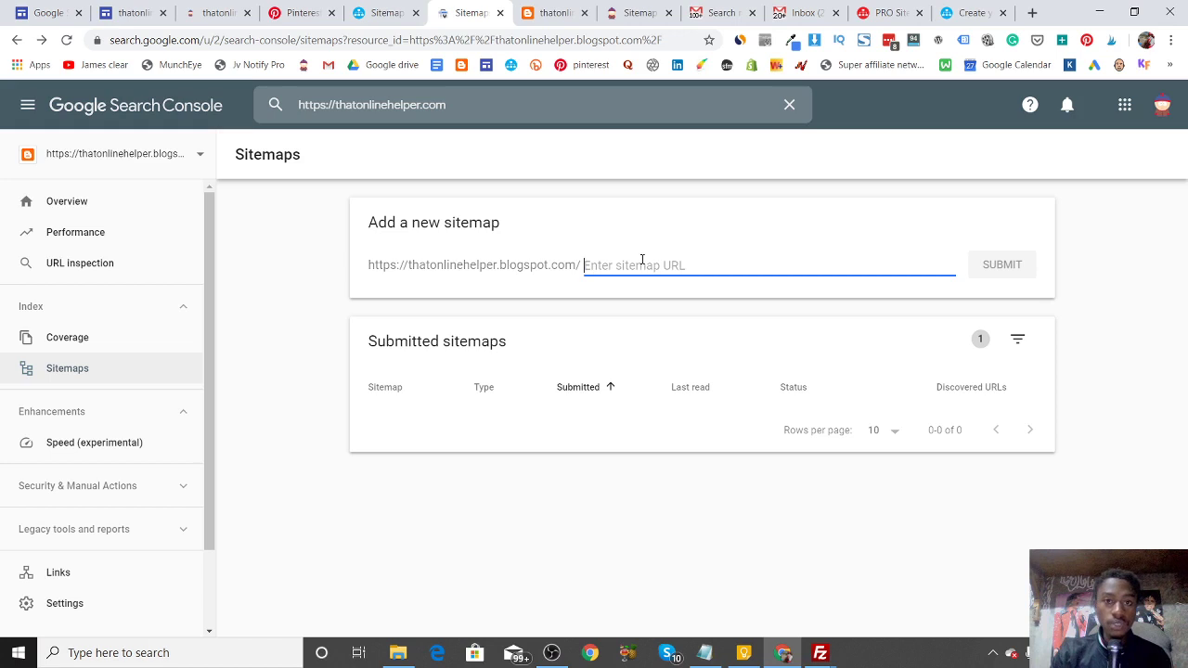
left_click(555, 13)
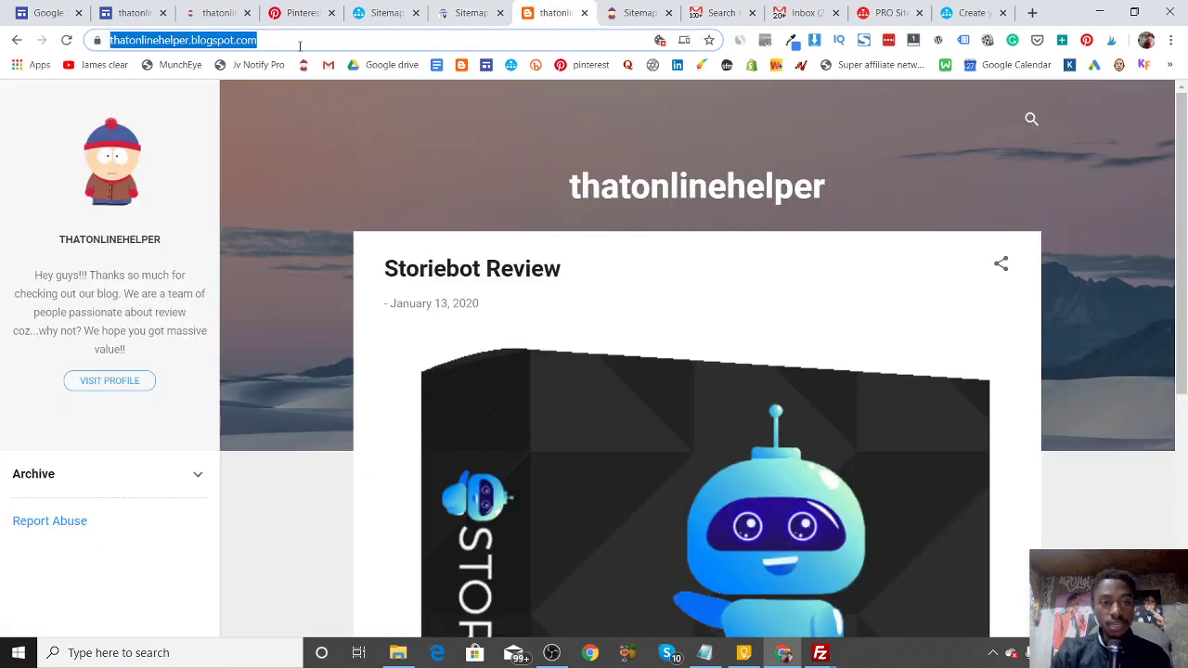
left_click(404, 9)
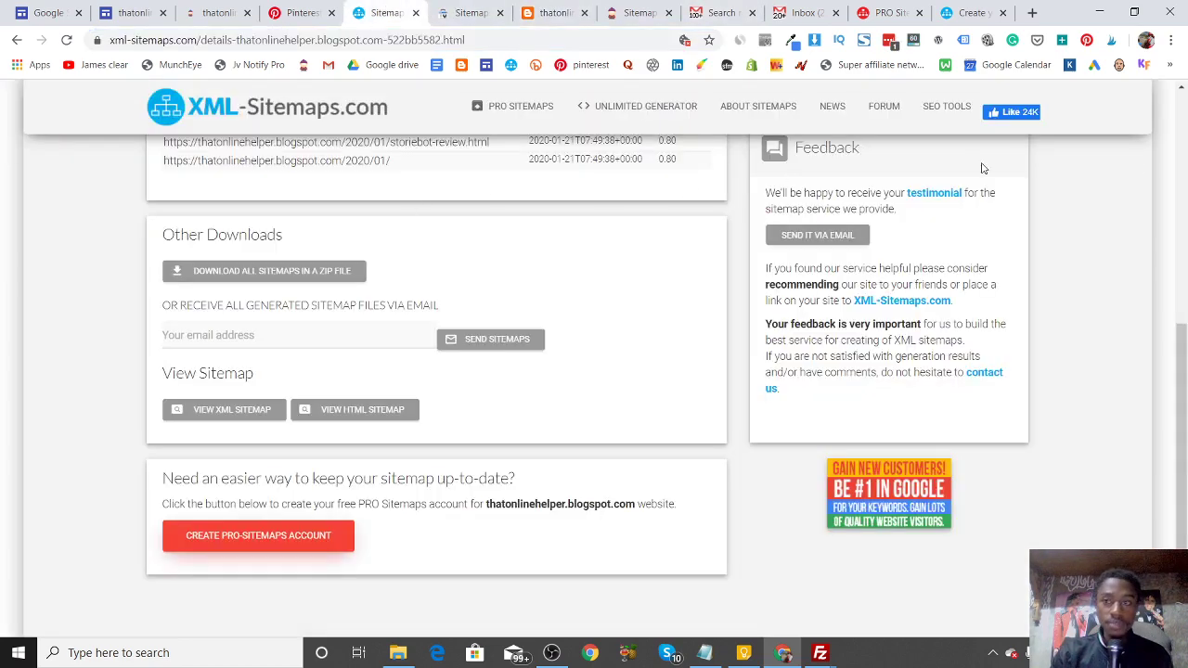
scroll(983, 168, "up", 5)
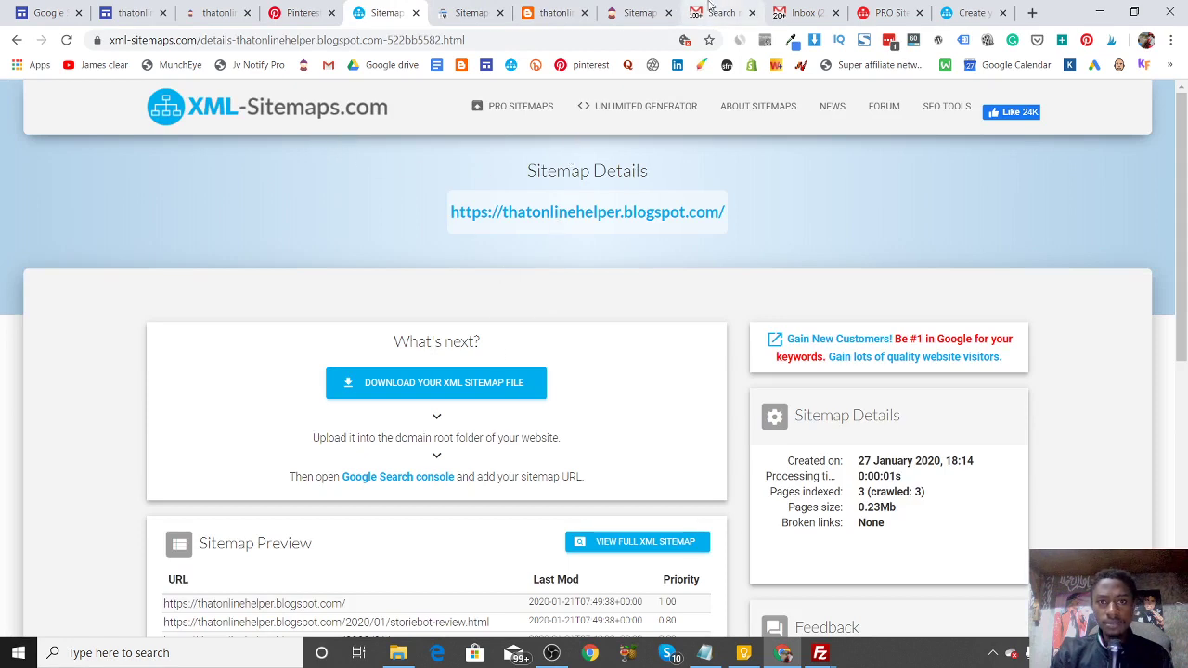
left_click(416, 12)
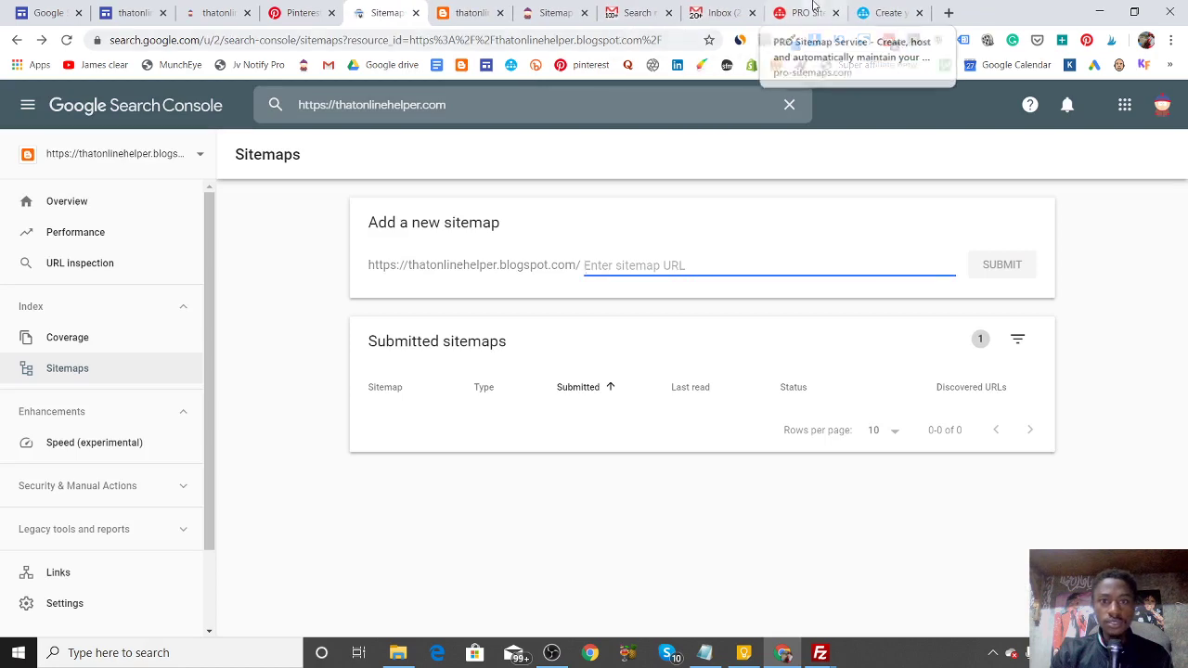
left_click(889, 12)
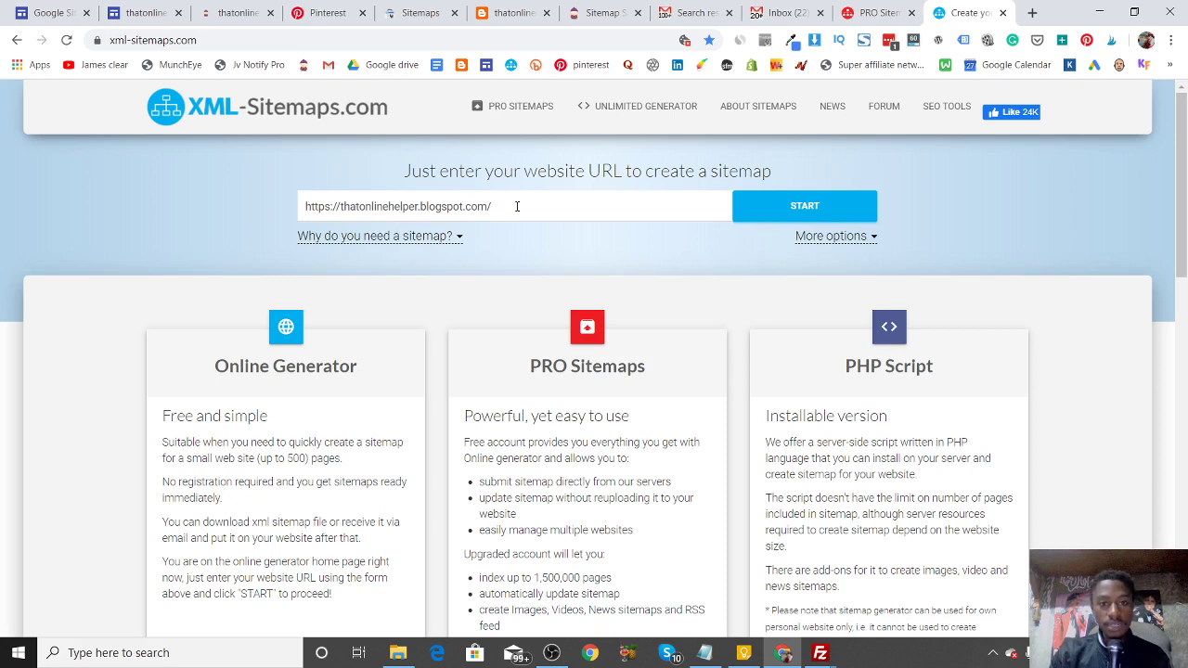
left_click(513, 206)
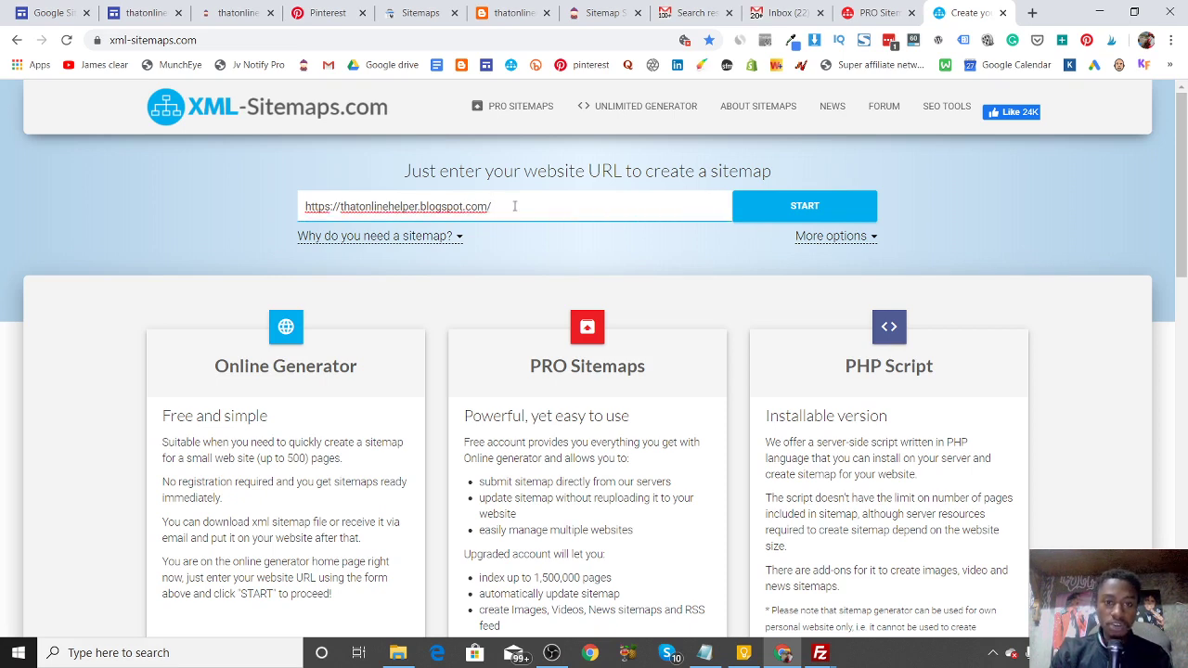
left_click(795, 210)
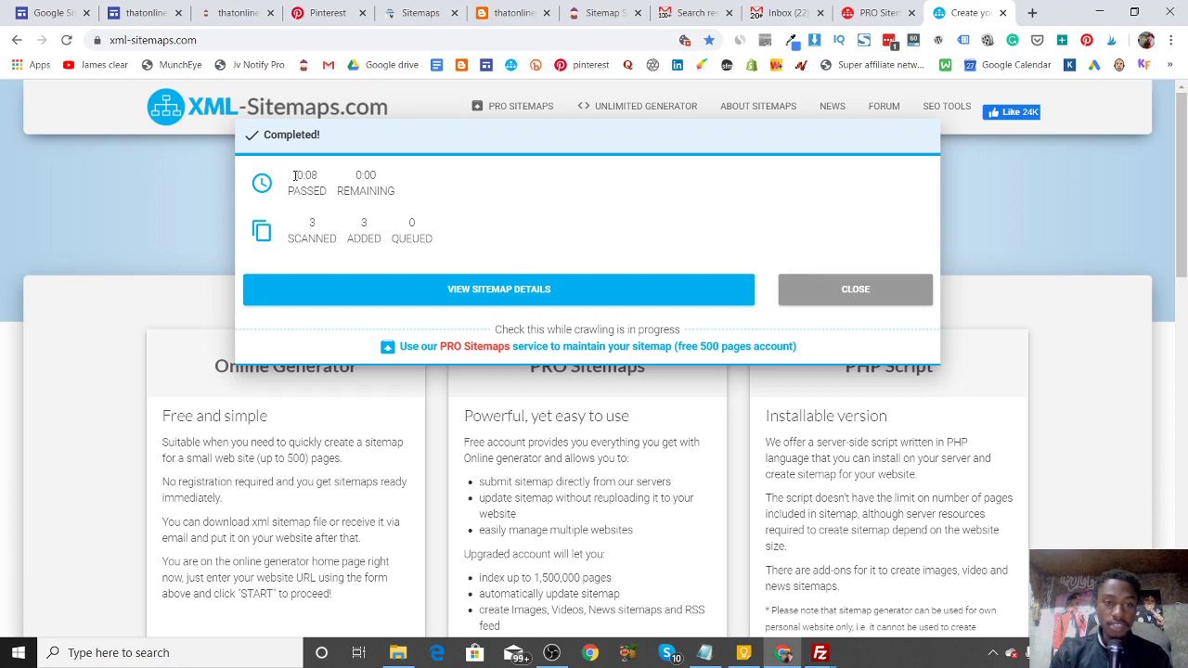
Open the details of the completed sitemap and download its XML sitemap file
left_click(494, 287)
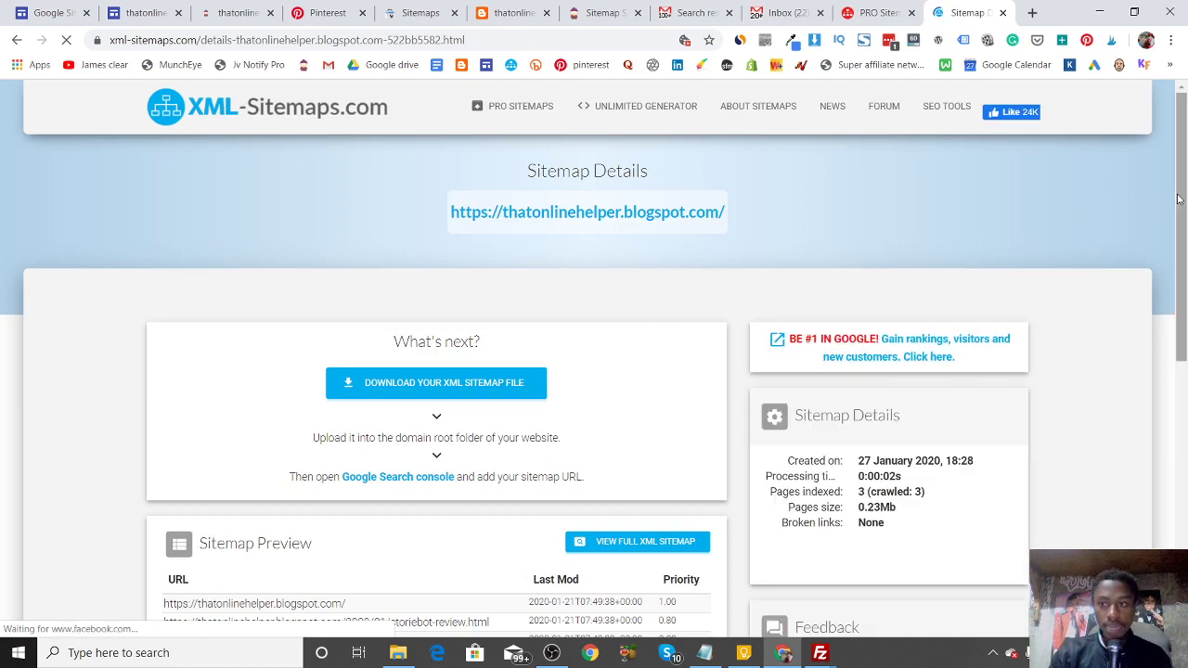
scroll(838, 299, "down", 2)
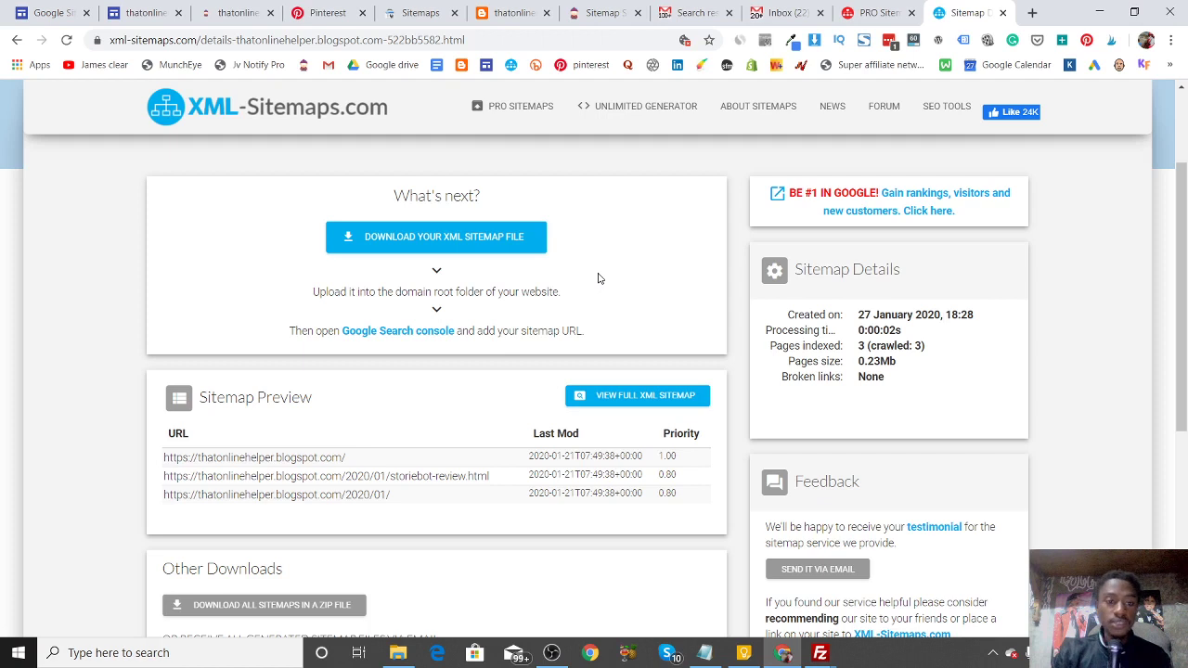
left_click(498, 239)
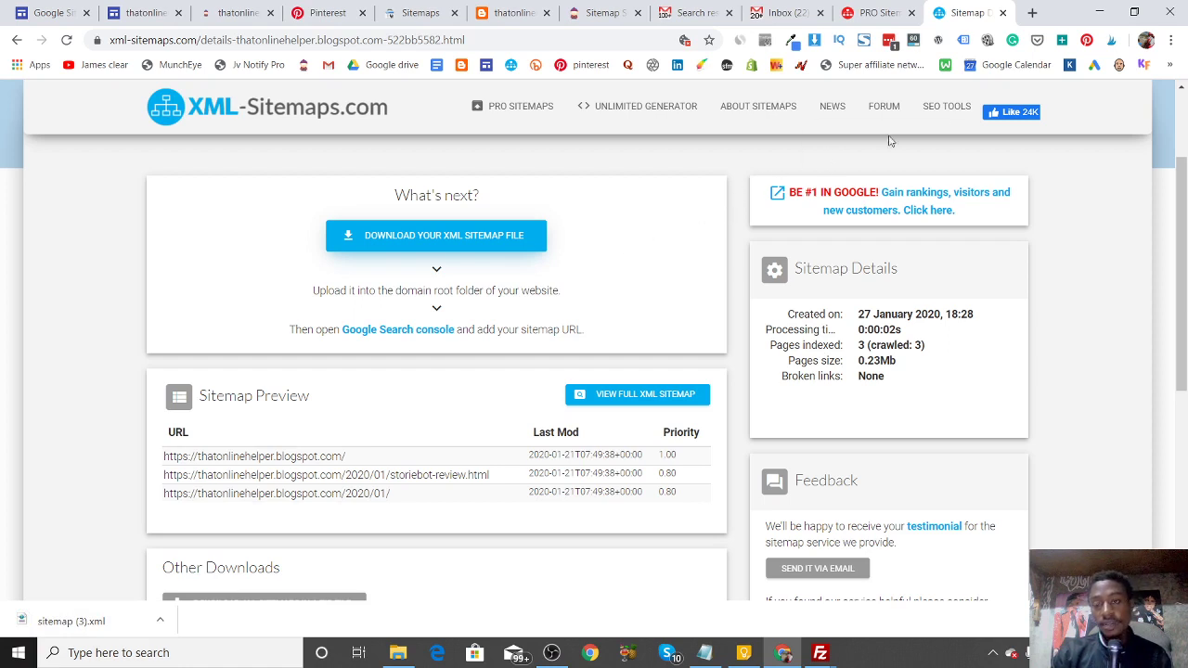
Clear the open windows off the desktop, switch to FileZilla and connect to the saved thatonlinehelper site over SFTP
left_click(608, 16)
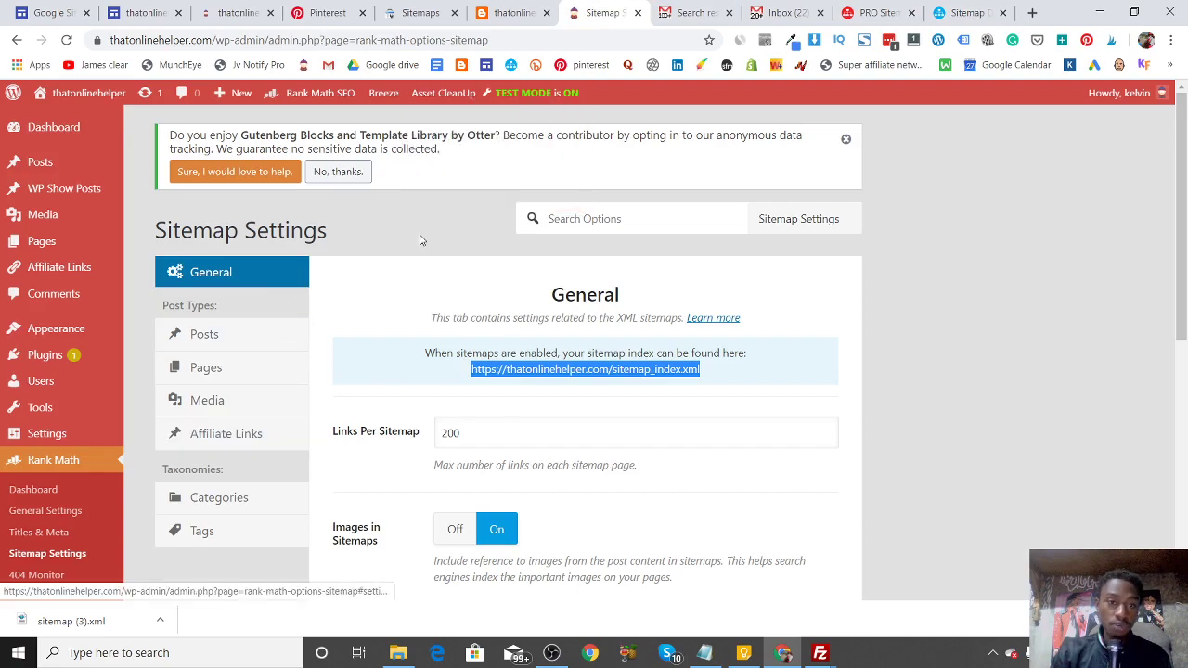
left_click(1098, 11)
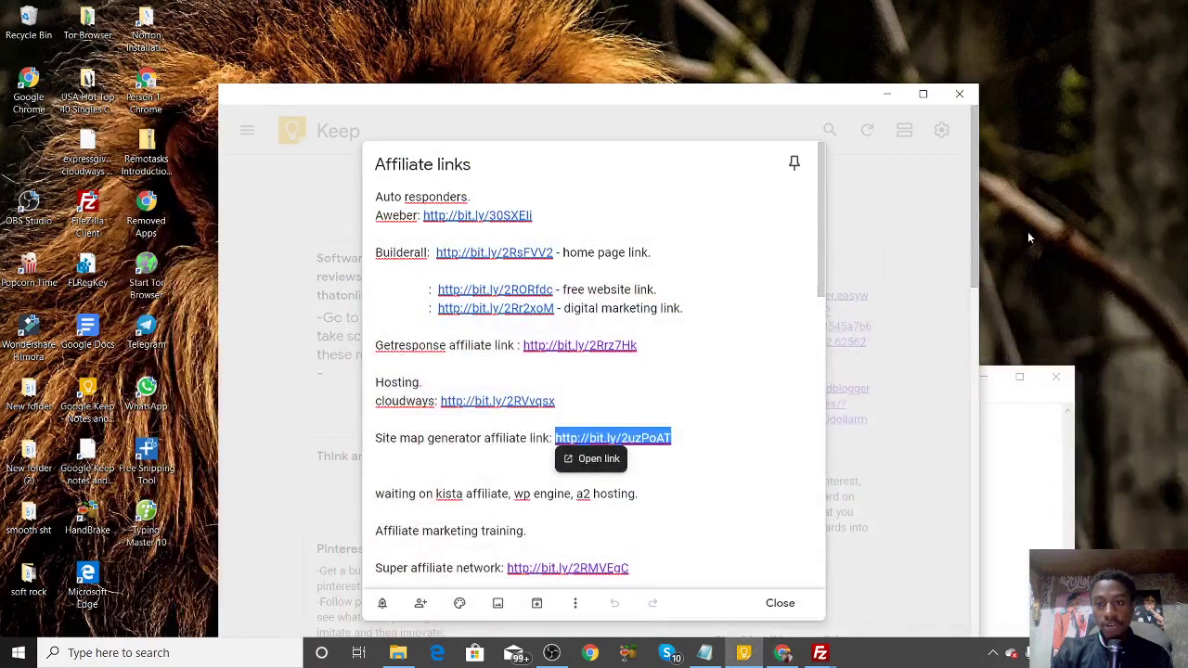
left_click(959, 96)
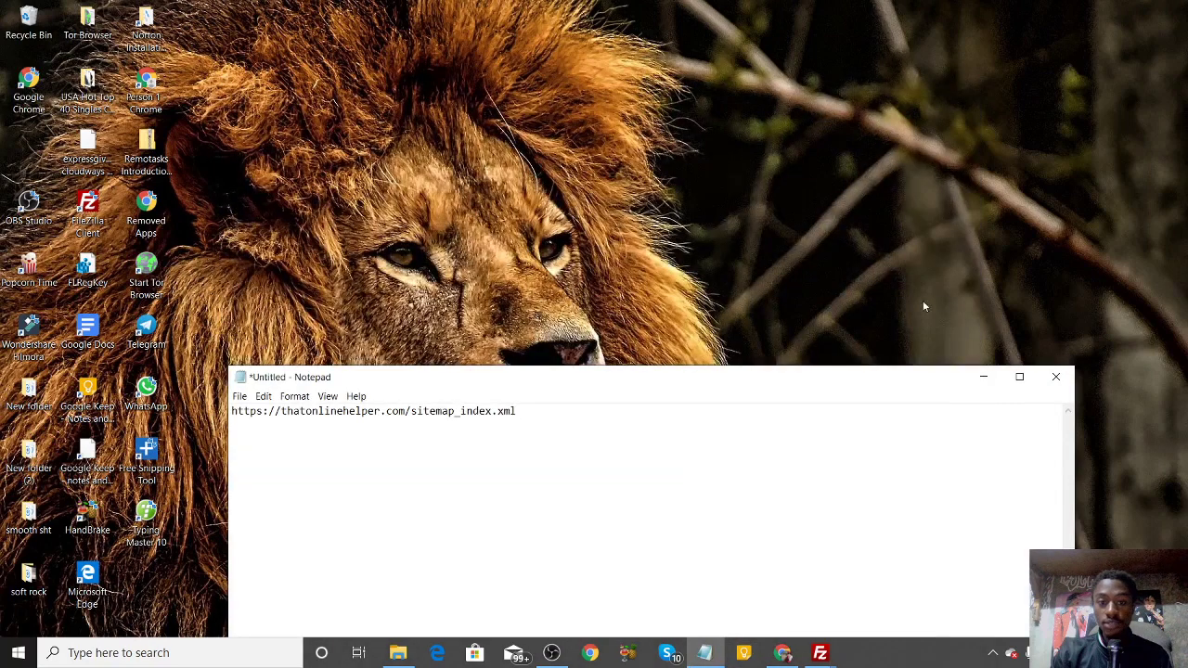
left_click(983, 377)
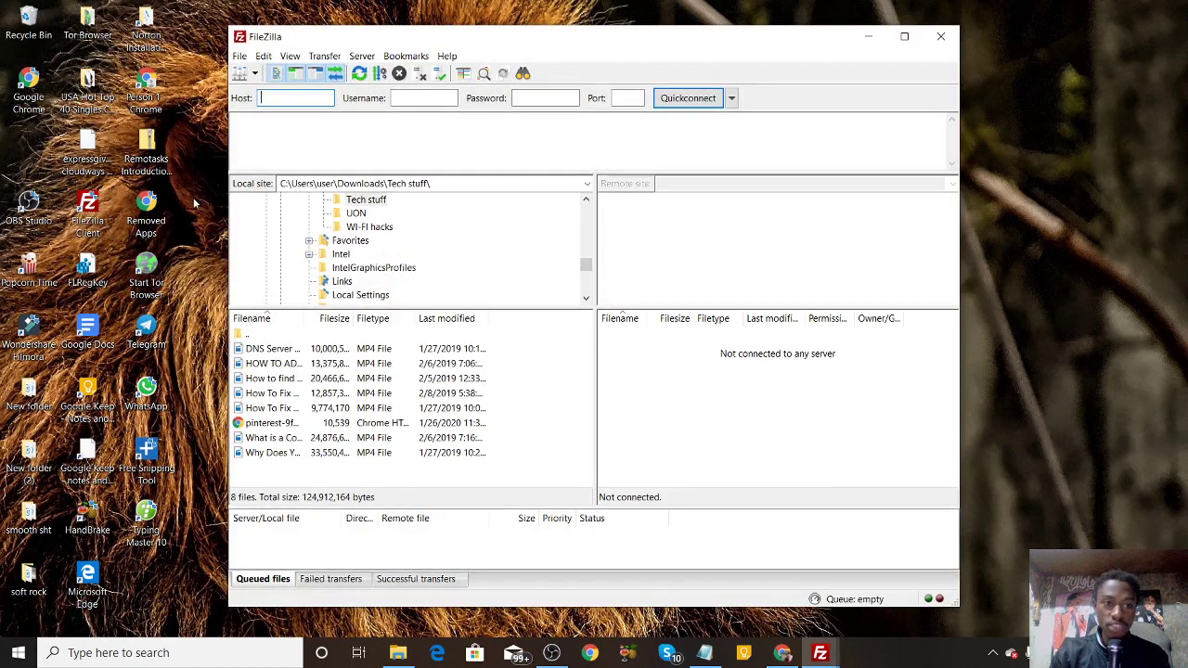
left_click(239, 74)
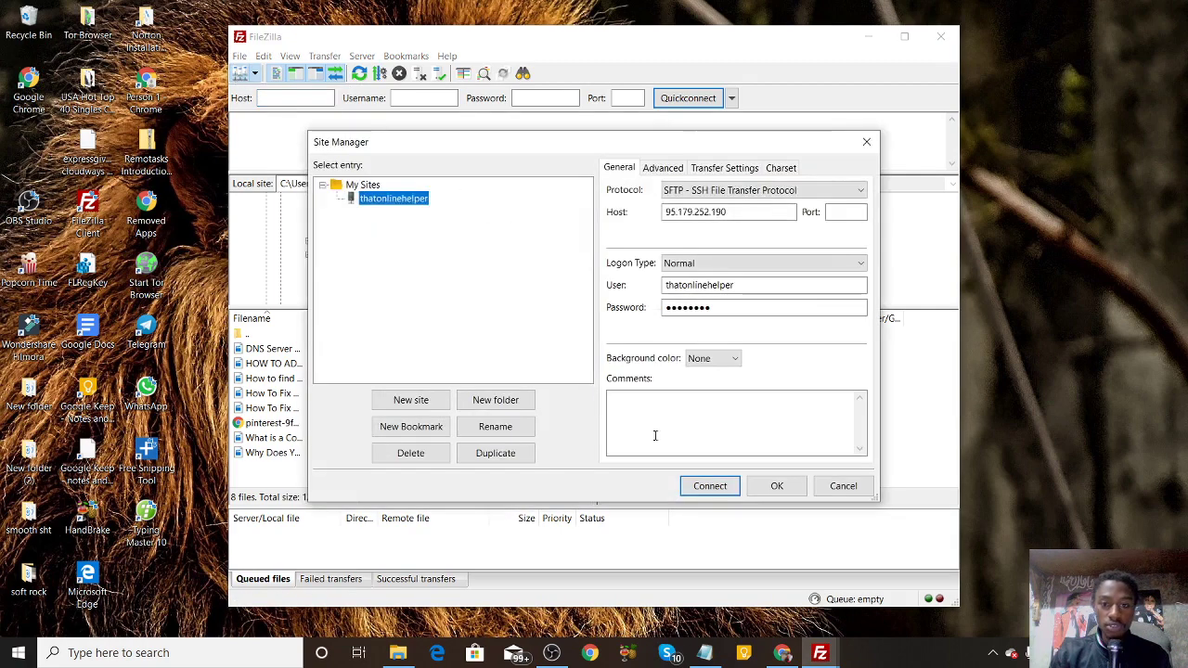
left_click(709, 486)
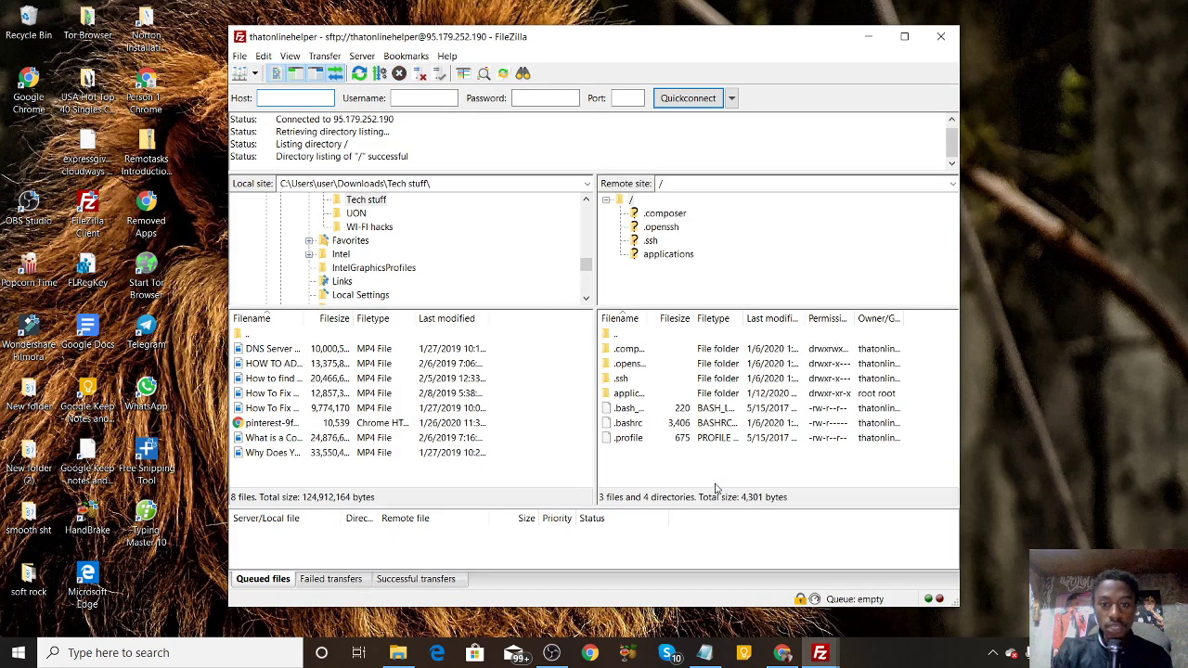
Try to upload sitemap.xml from the local WI-FI hacks folder to the remote folder /applications/ytygnhtqta
double_click(713, 397)
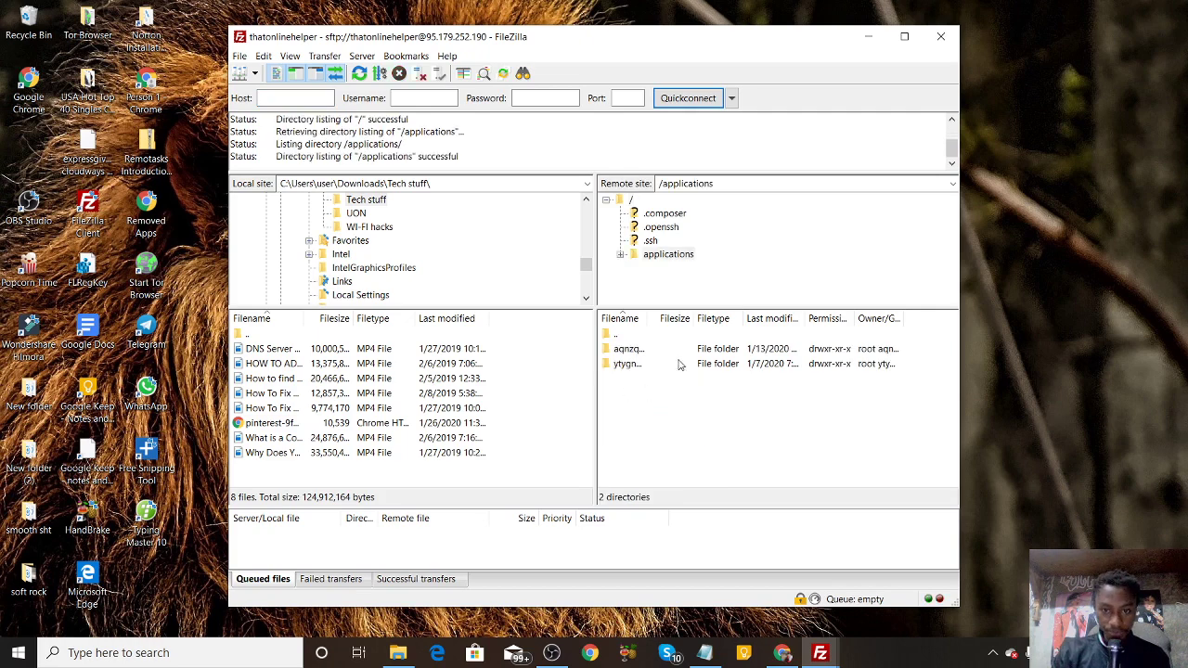
double_click(666, 364)
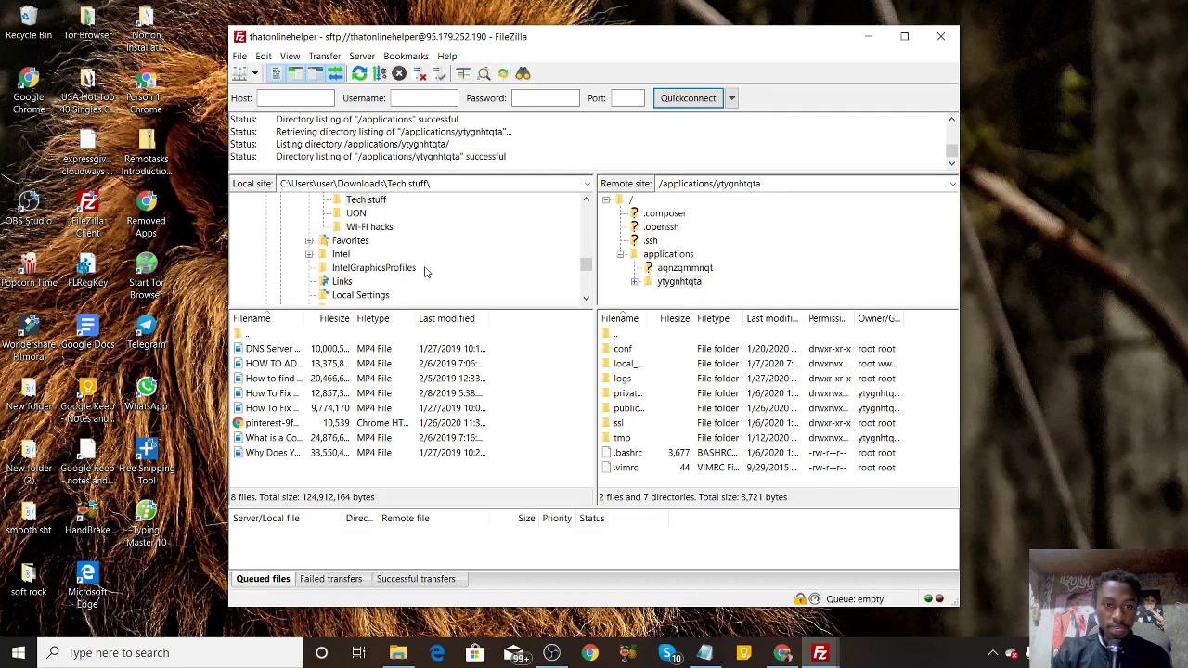
left_click(372, 228)
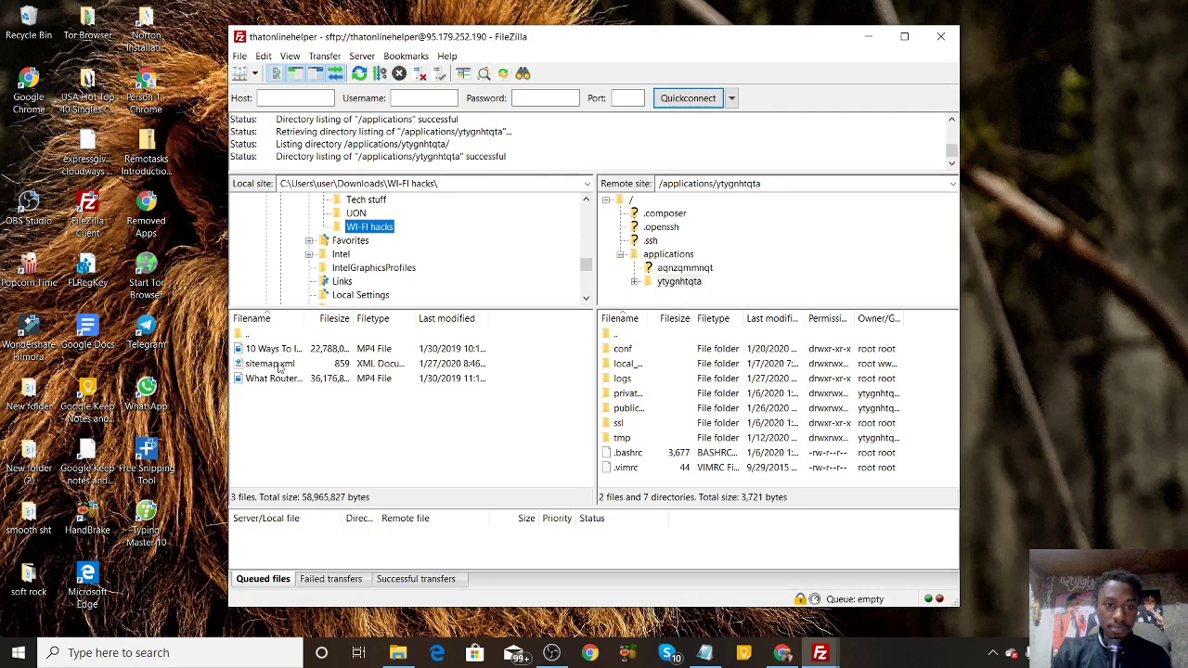
left_click(280, 367)
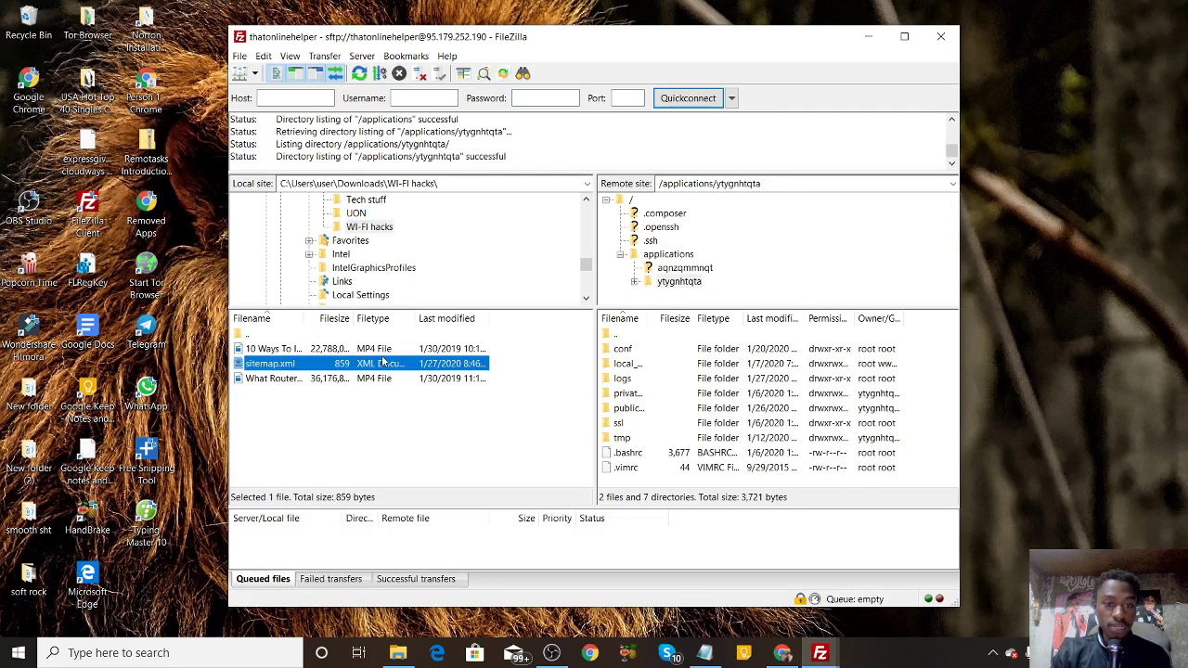
left_click_drag(353, 364, 638, 478)
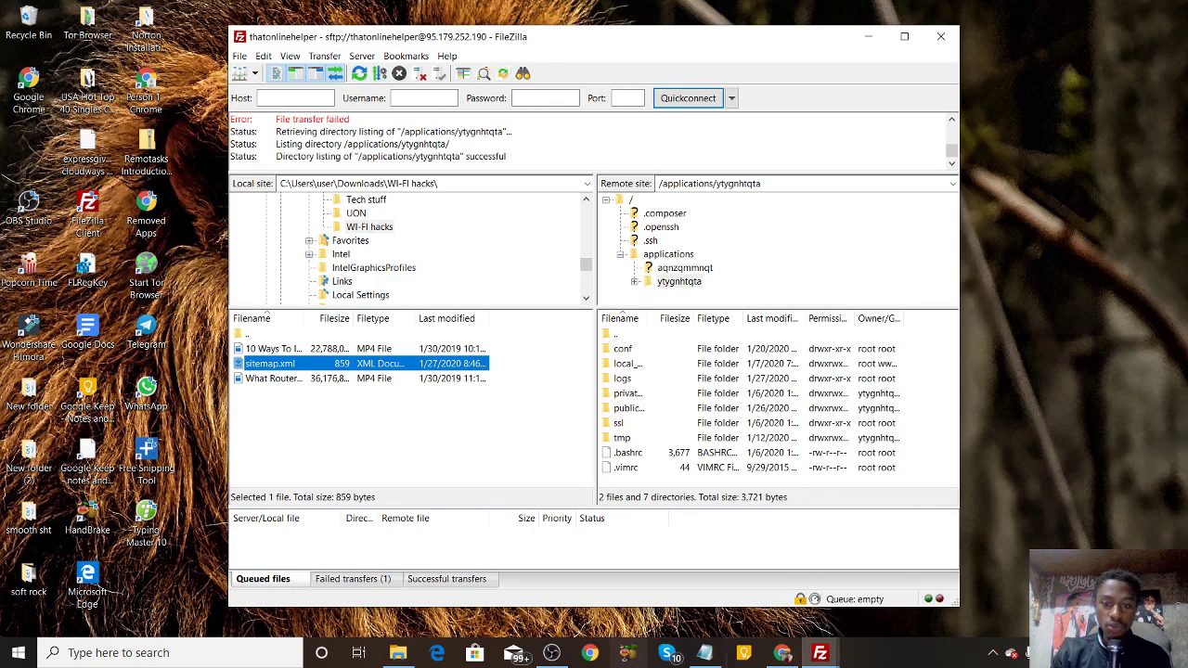
Switch back to Chrome and open PRO Sitemaps account creation from the blog's sitemap details page
left_click(784, 603)
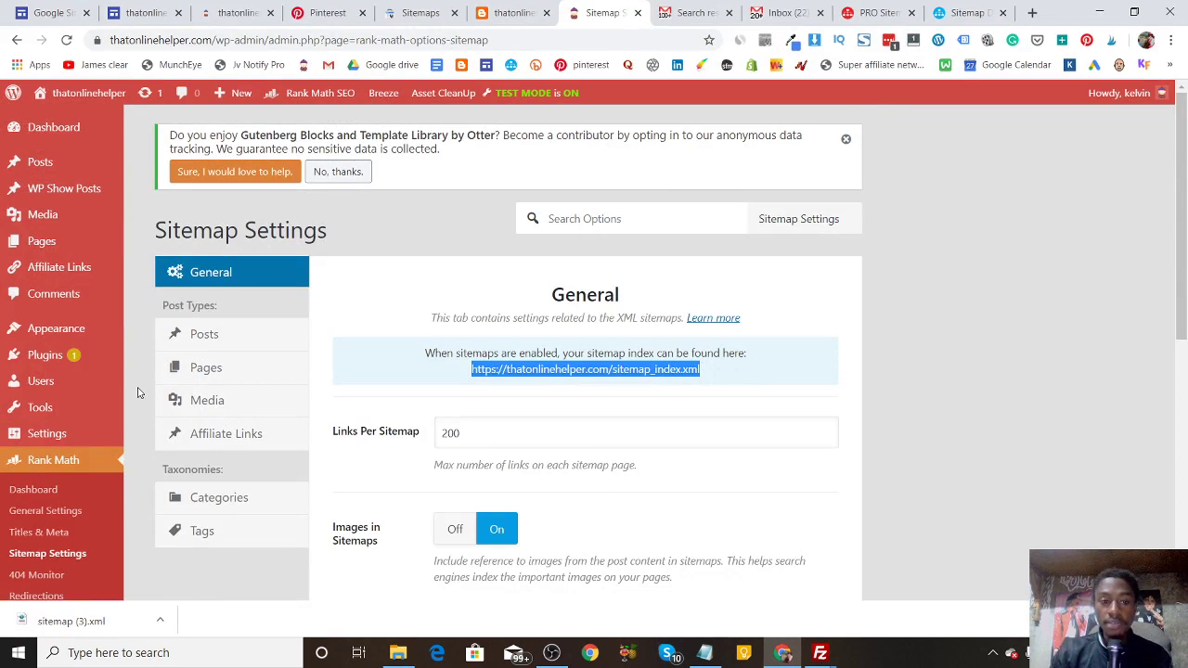
left_click(371, 243)
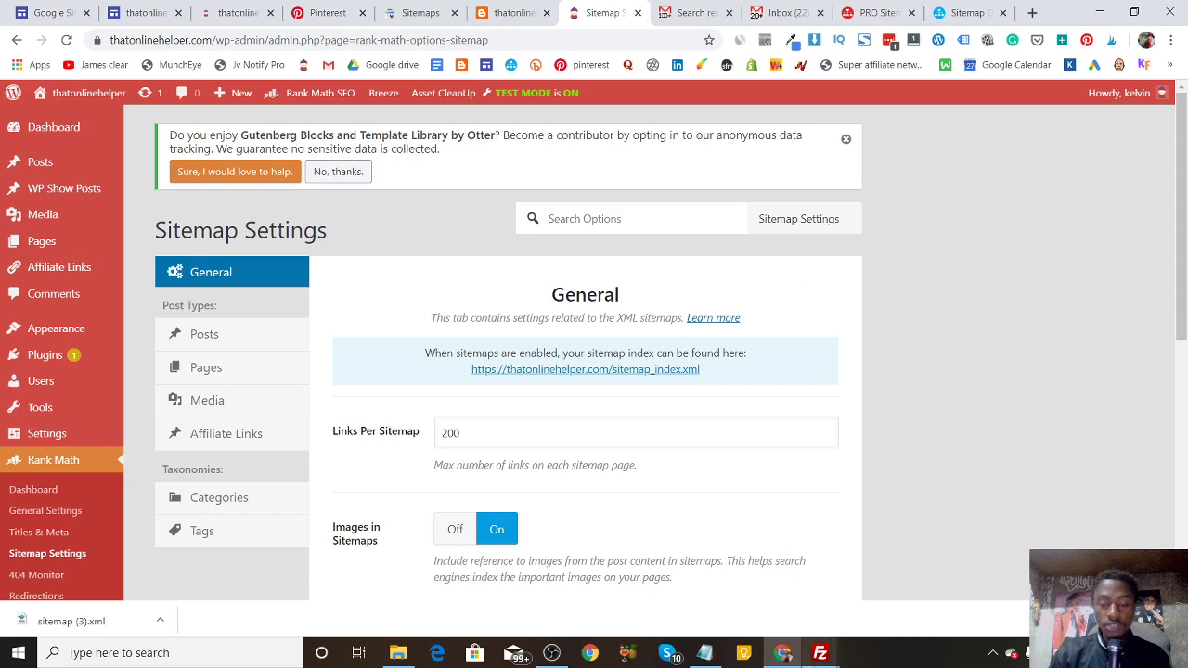
mouse_move(819, 652)
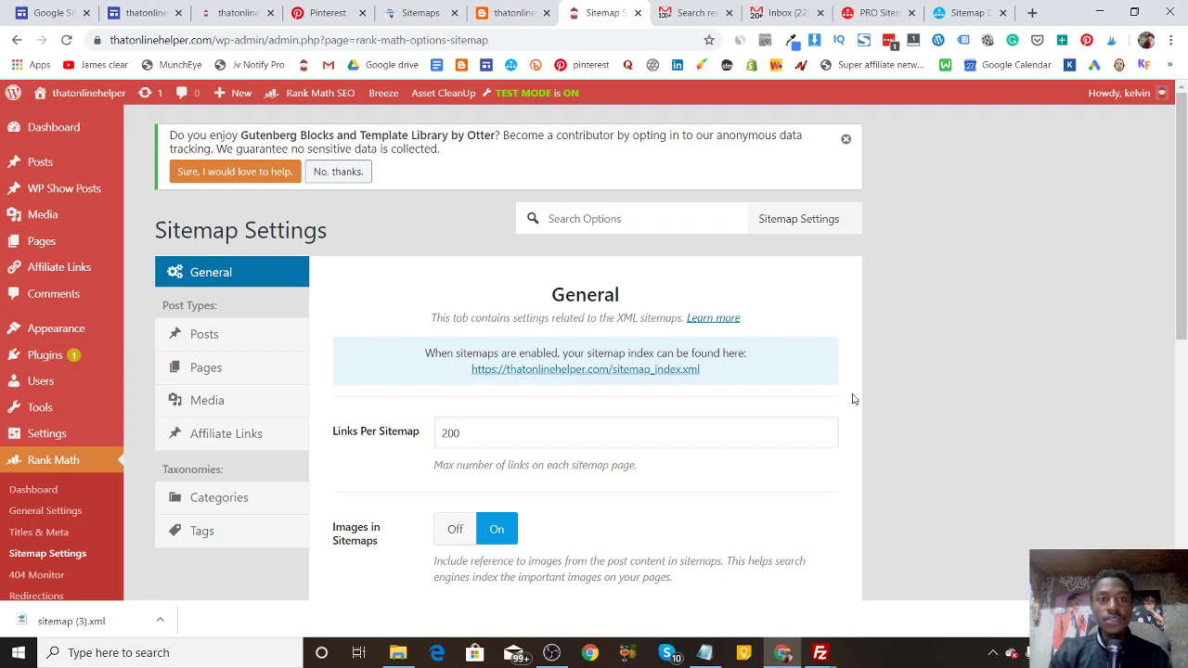
left_click(965, 12)
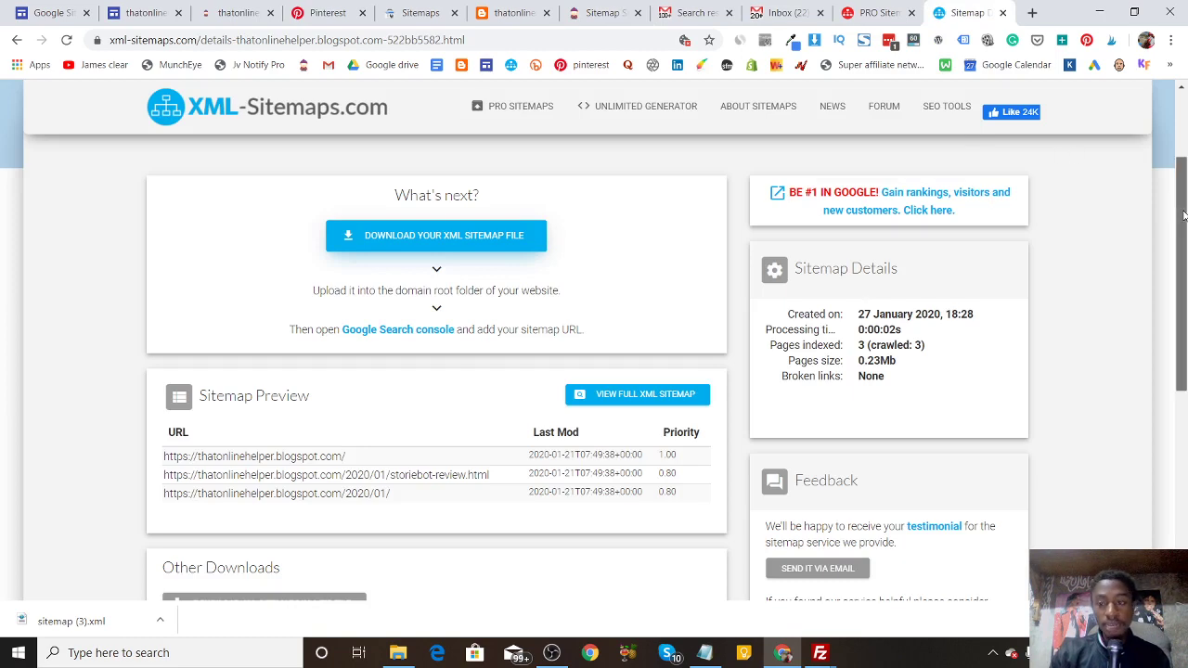
left_click_drag(1183, 215, 1183, 116)
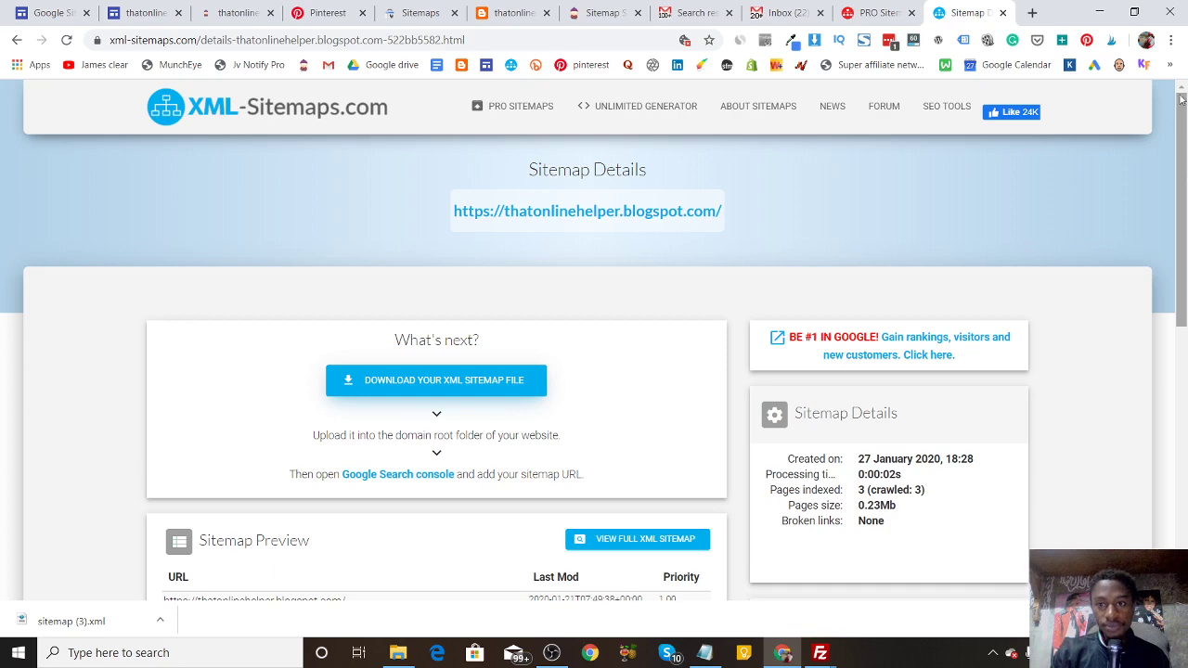
left_click_drag(1182, 185, 1182, 431)
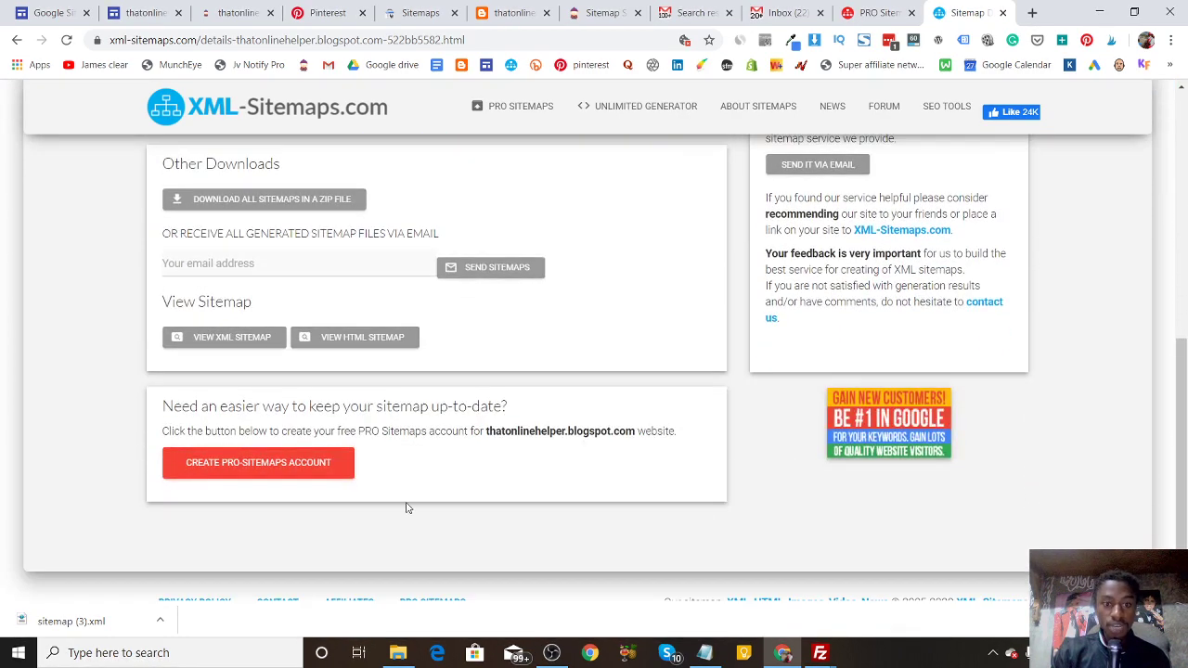
left_click(277, 461)
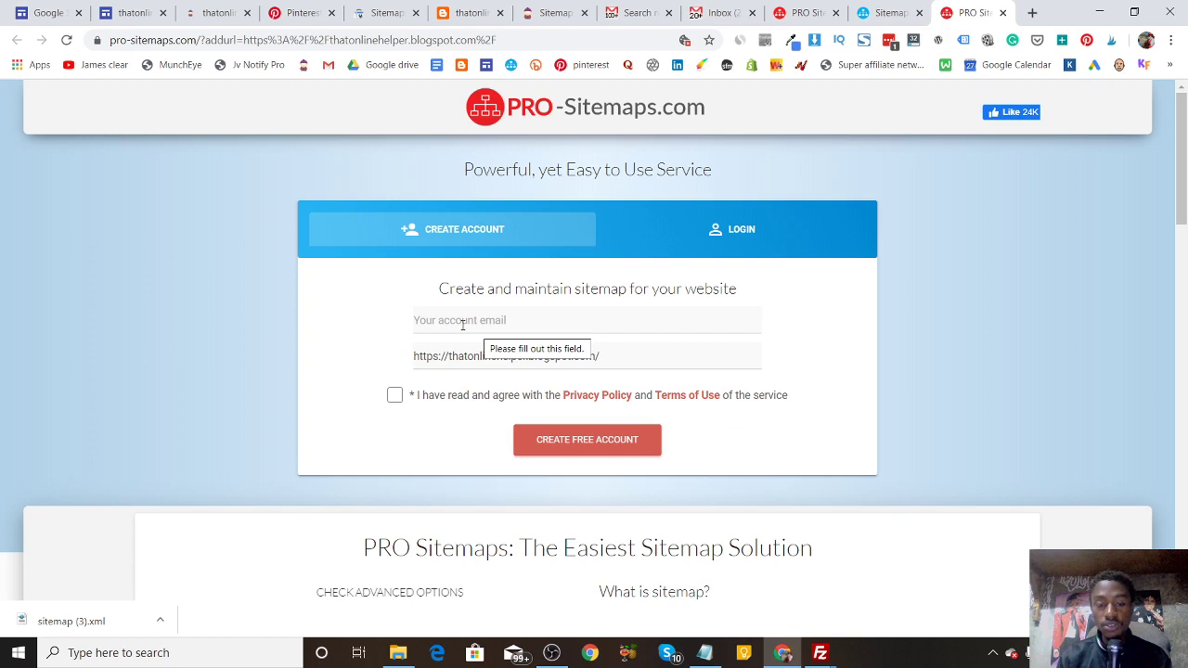
Start entering the account e-mail in the account creation form
left_click(462, 322)
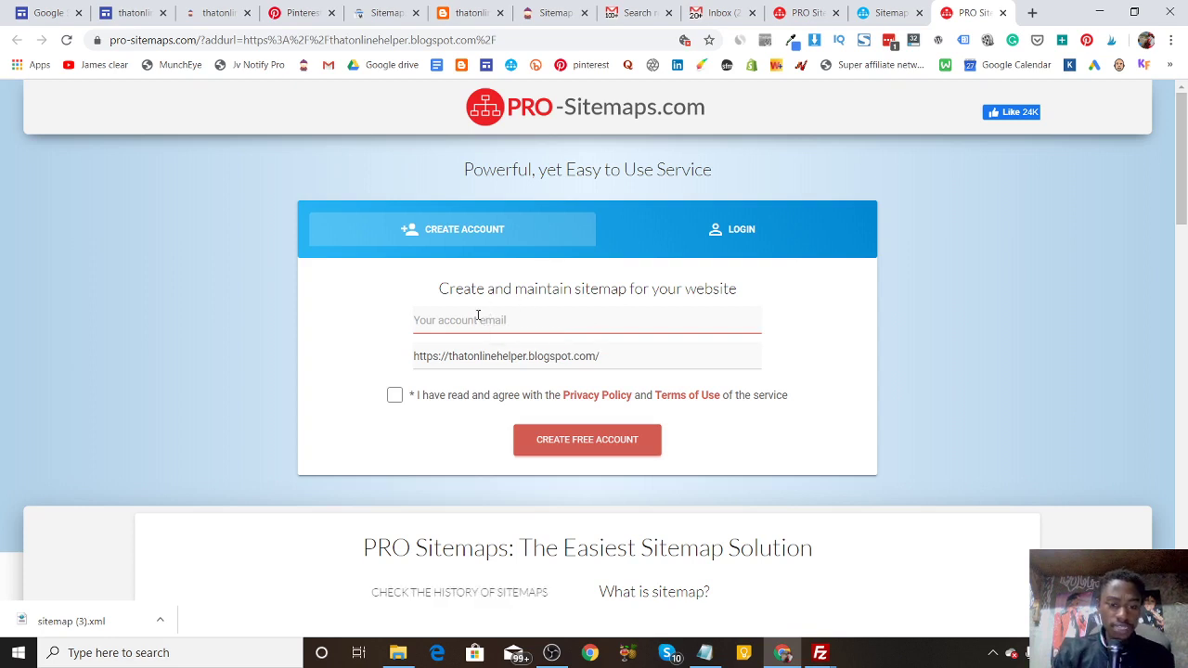
type("tha")
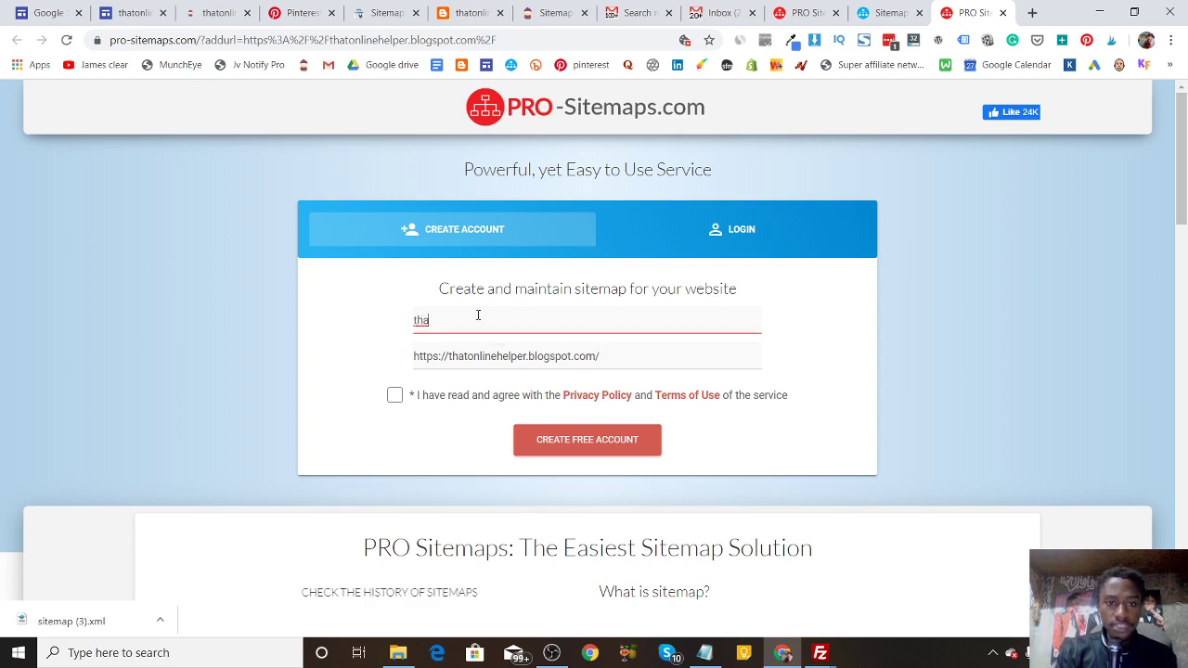
Log in to the existing PRO Sitemaps account, filling the account e-mail and password from the saved LastPass entry
left_click(729, 247)
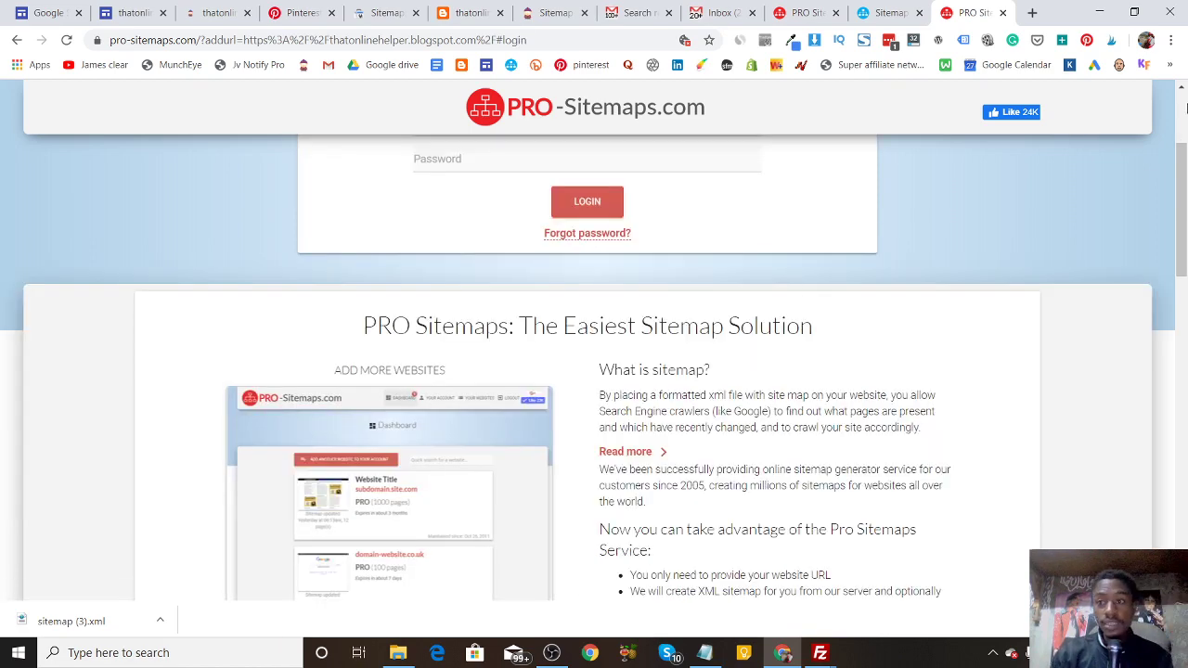
left_click_drag(1181, 171, 1181, 113)
left_click(504, 320)
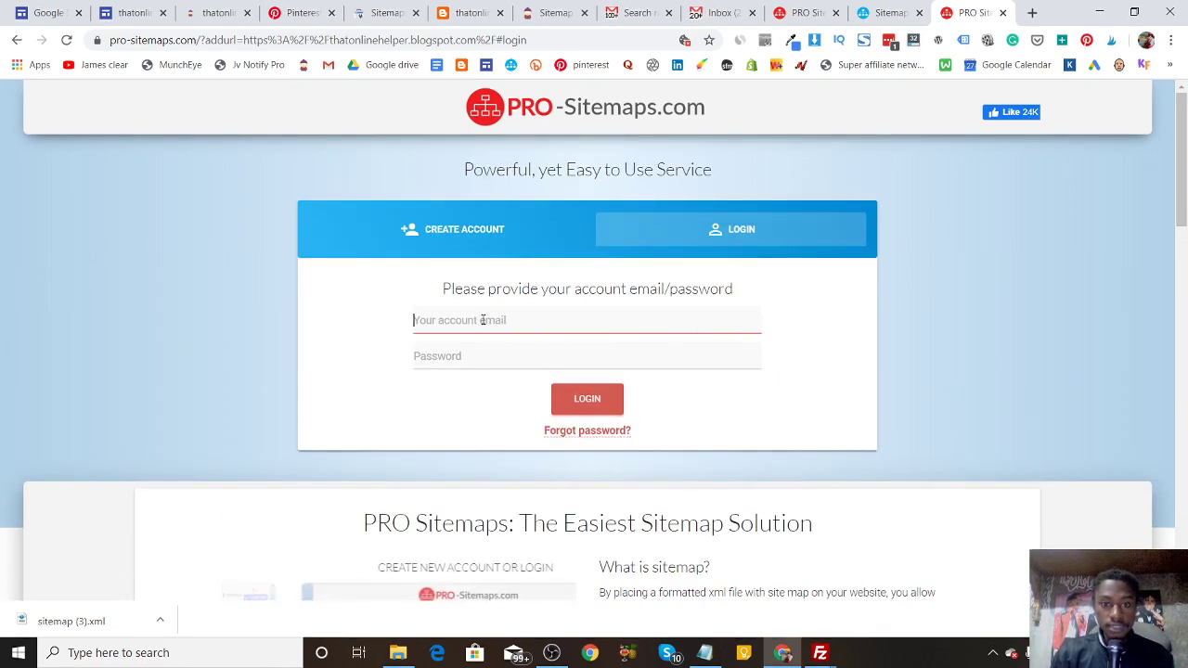
left_click(889, 40)
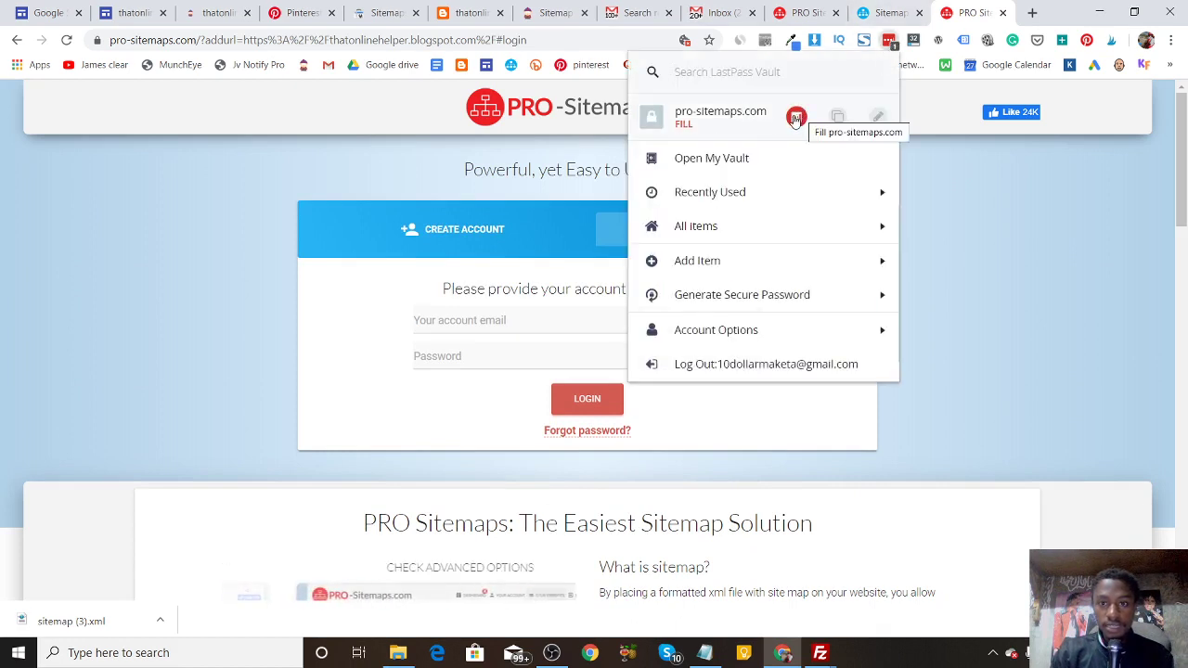
left_click(796, 118)
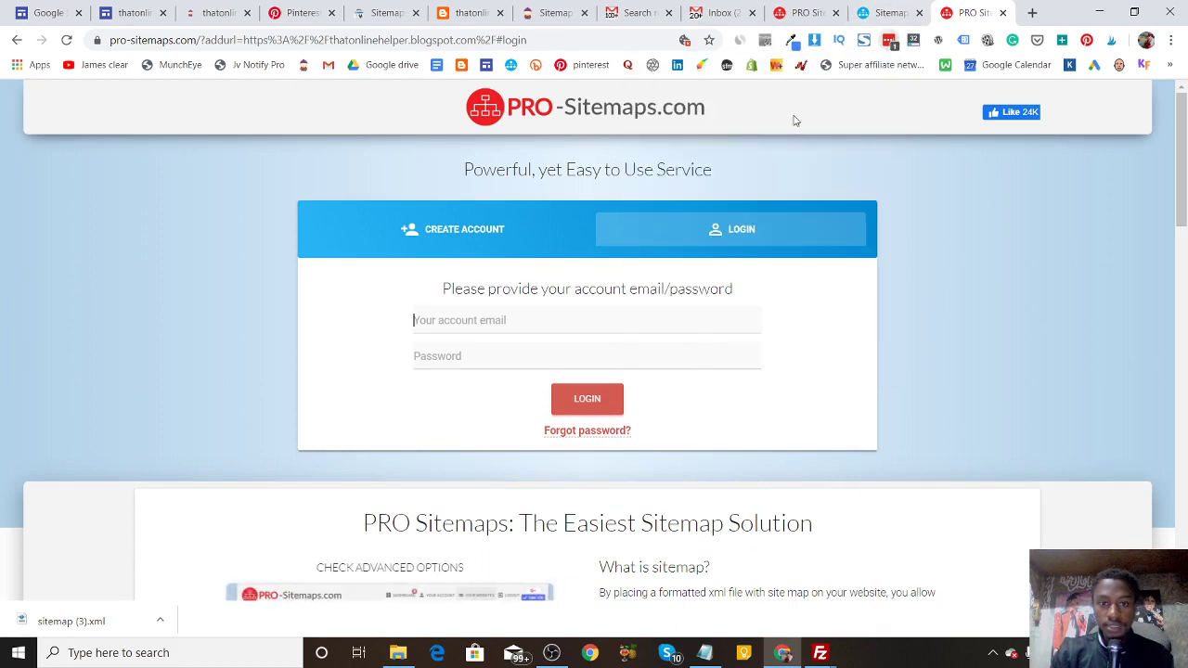
left_click(613, 394)
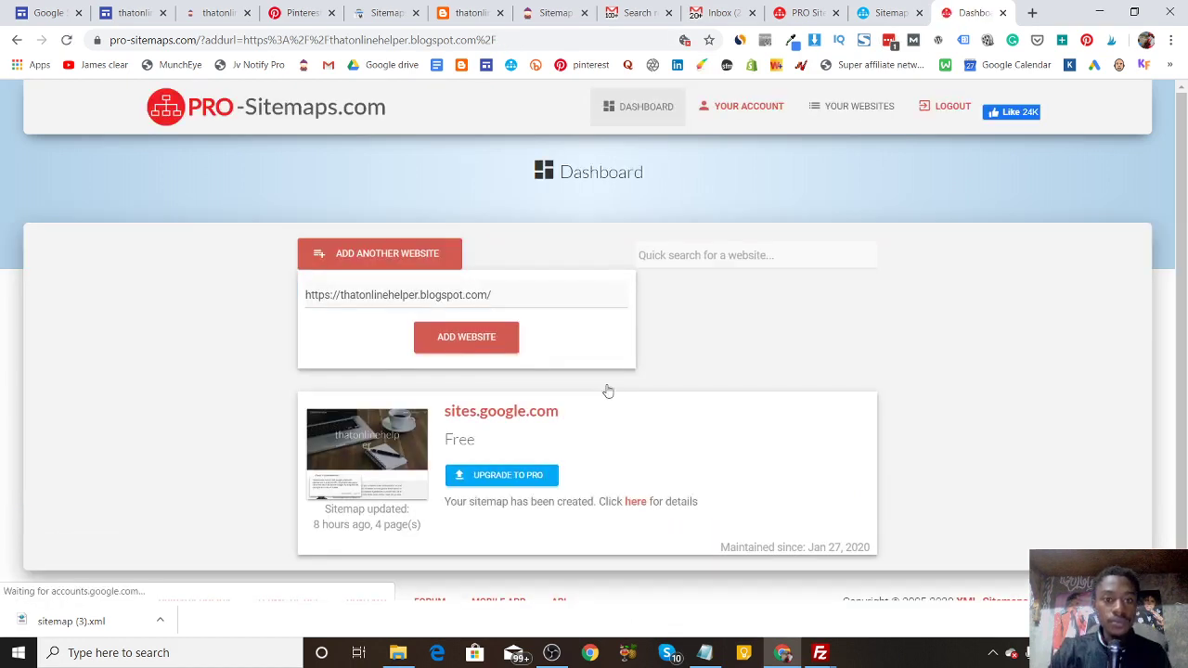
left_click(478, 337)
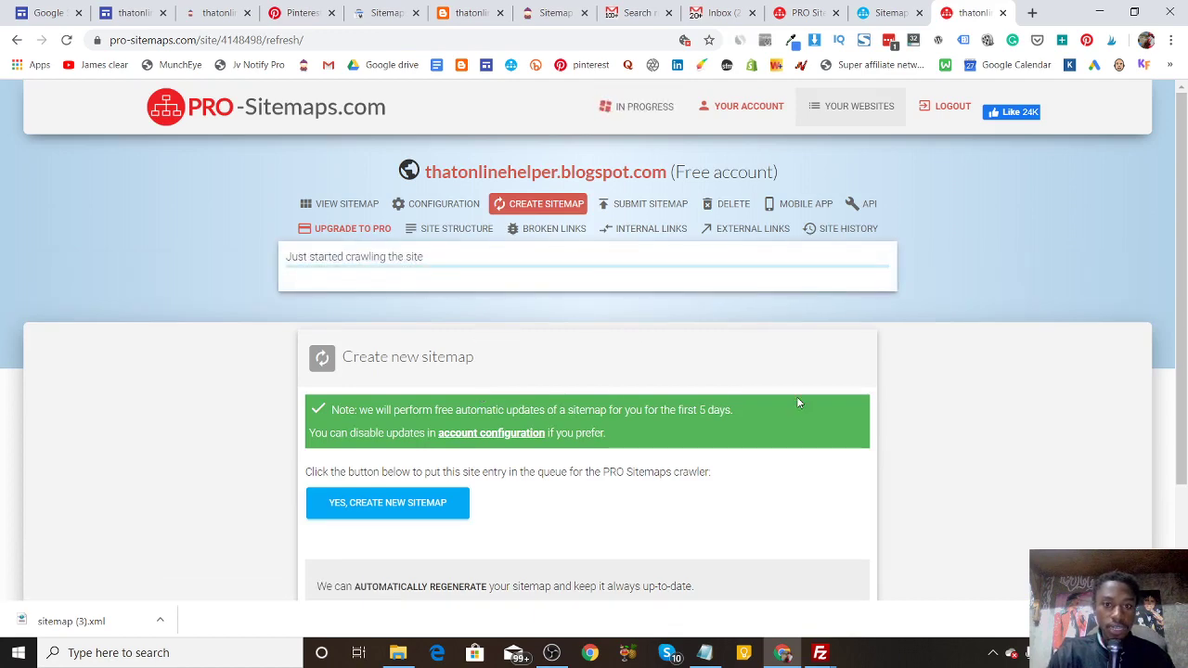
mouse_move(1185, 139)
left_mouse_down()
mouse_move(1185, 223)
mouse_move(1187, 139)
left_mouse_up()
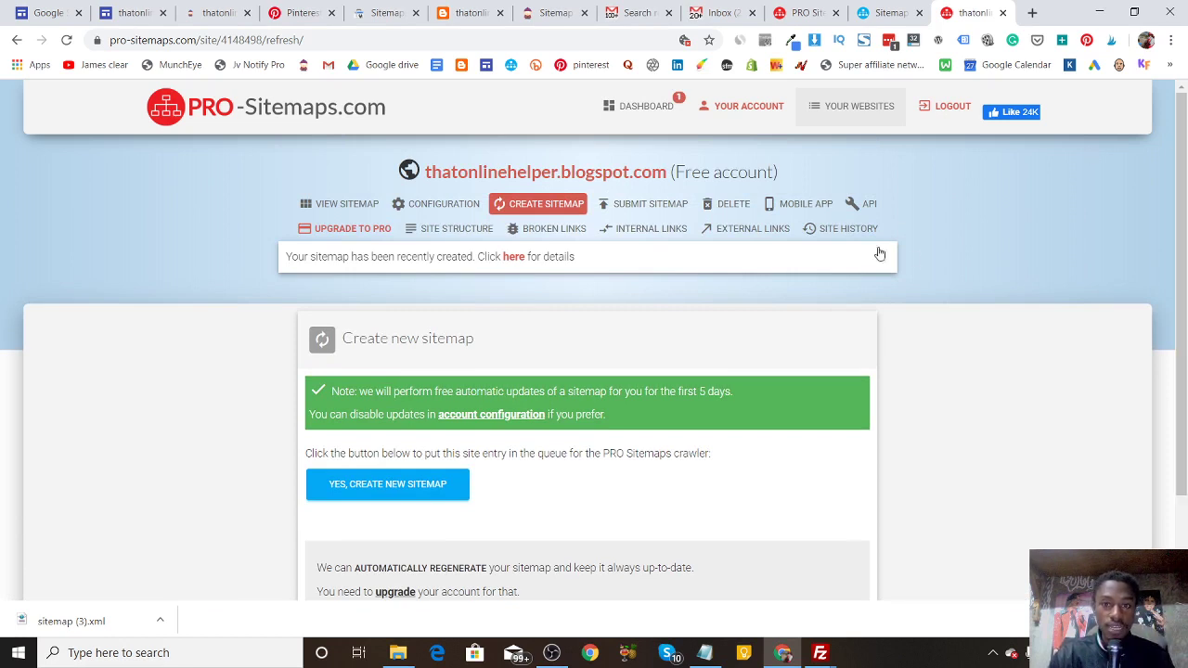
left_click(631, 204)
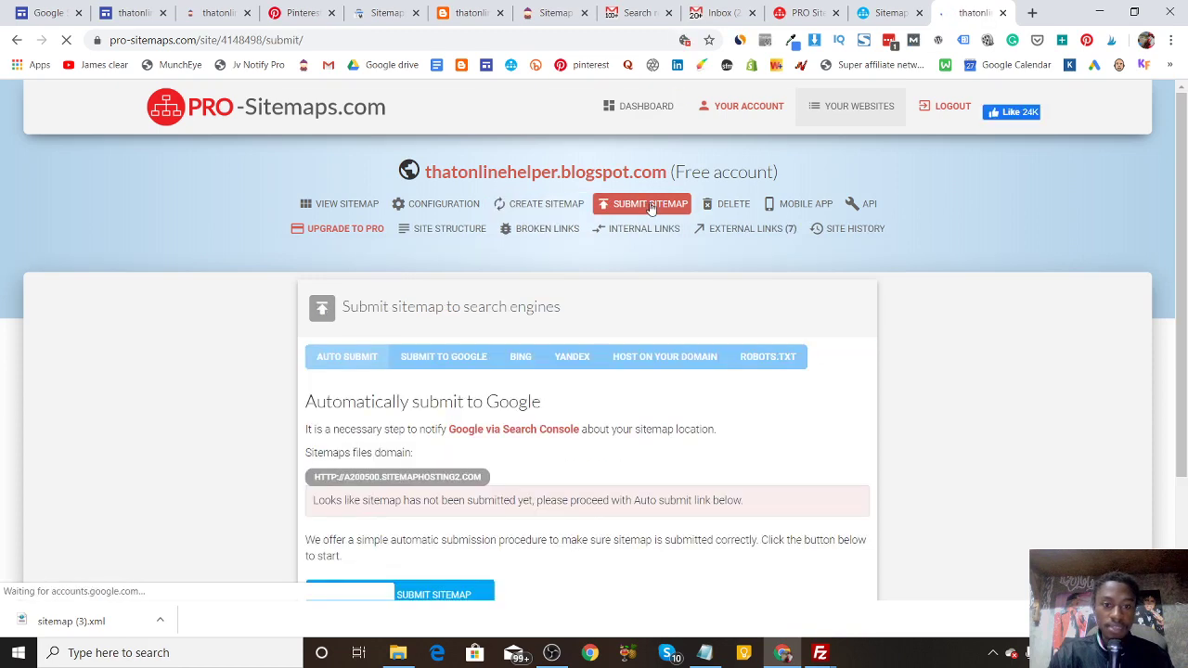
scroll(1186, 237, "down", 2)
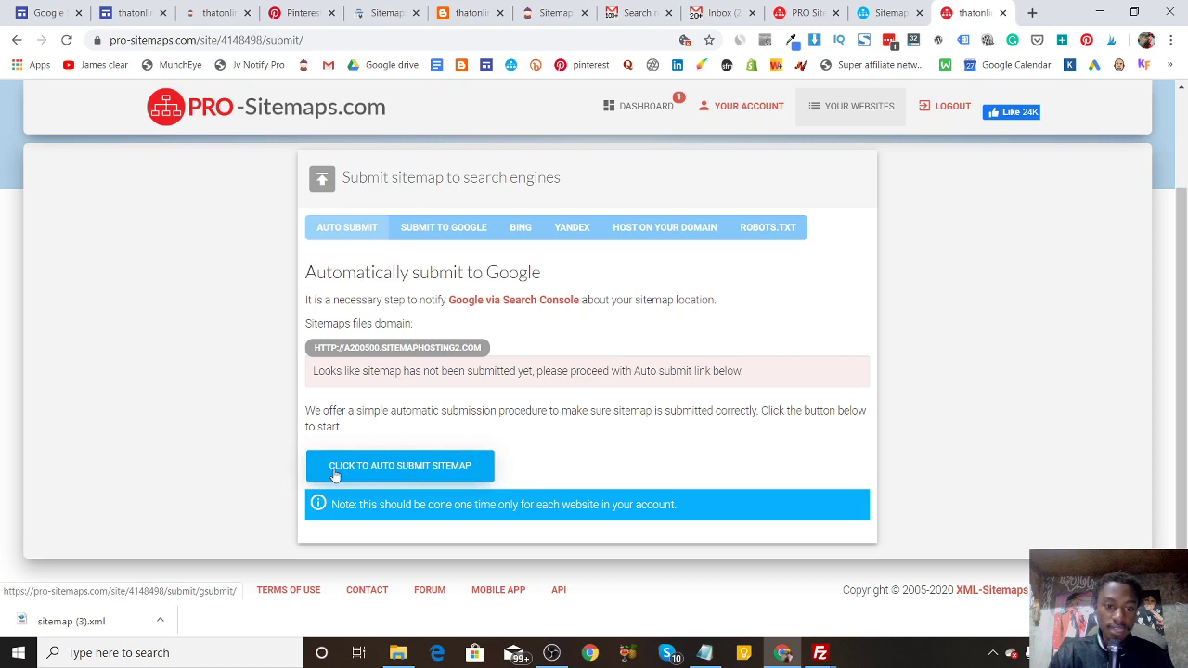
left_click(452, 467)
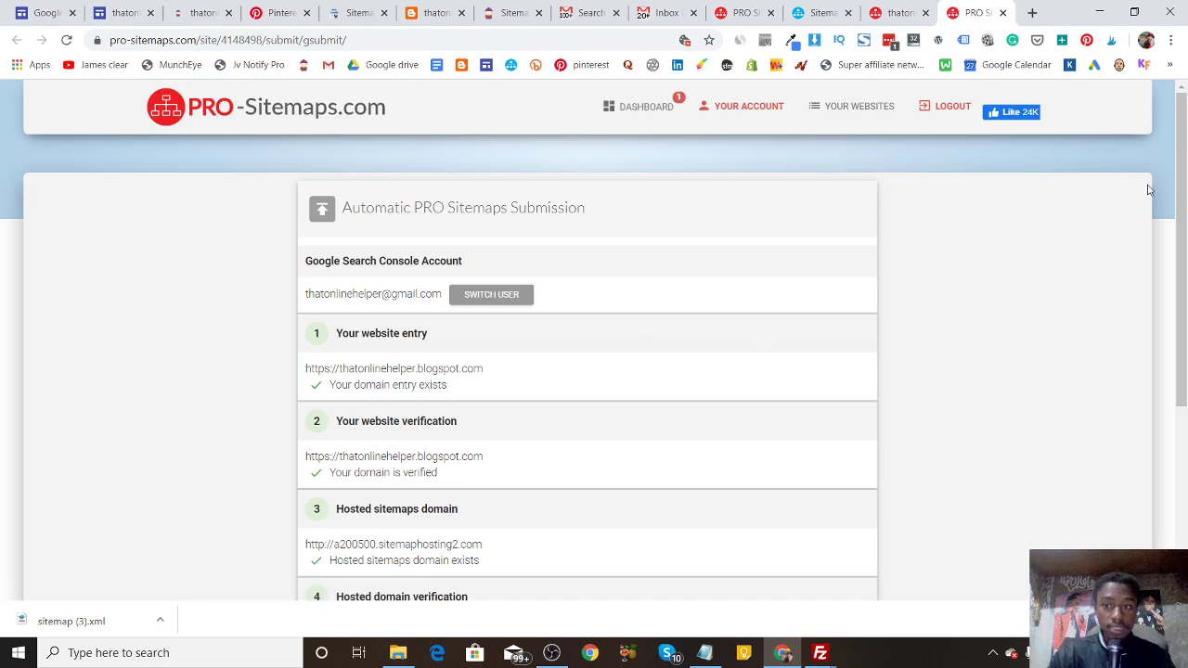
Review the website and domain verification checks and submit the blog's hosted sitemap.xml to Google Search Console
left_click_drag(1182, 190, 1185, 272)
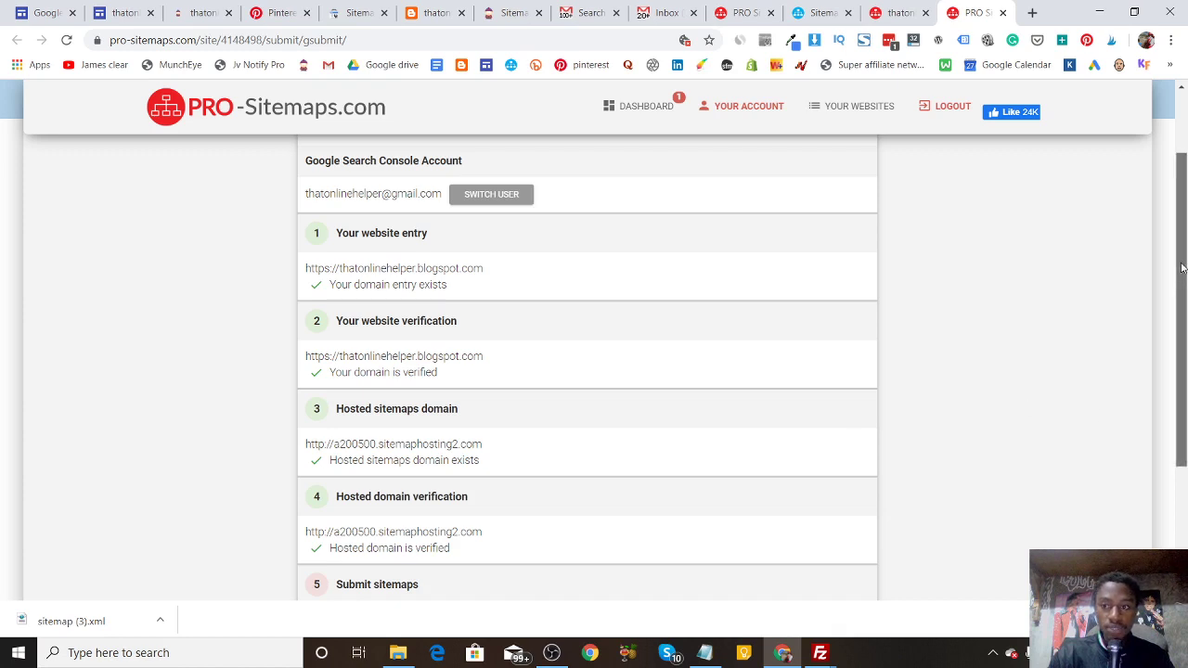
scroll(1182, 327, "down", 1)
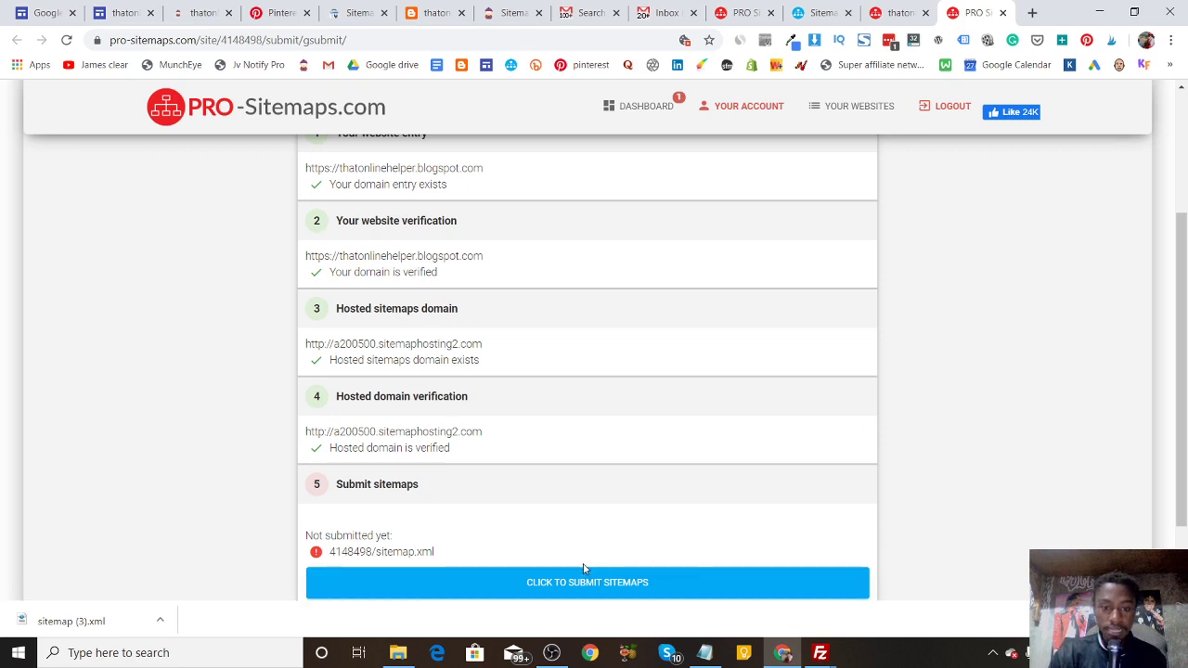
left_click(599, 587)
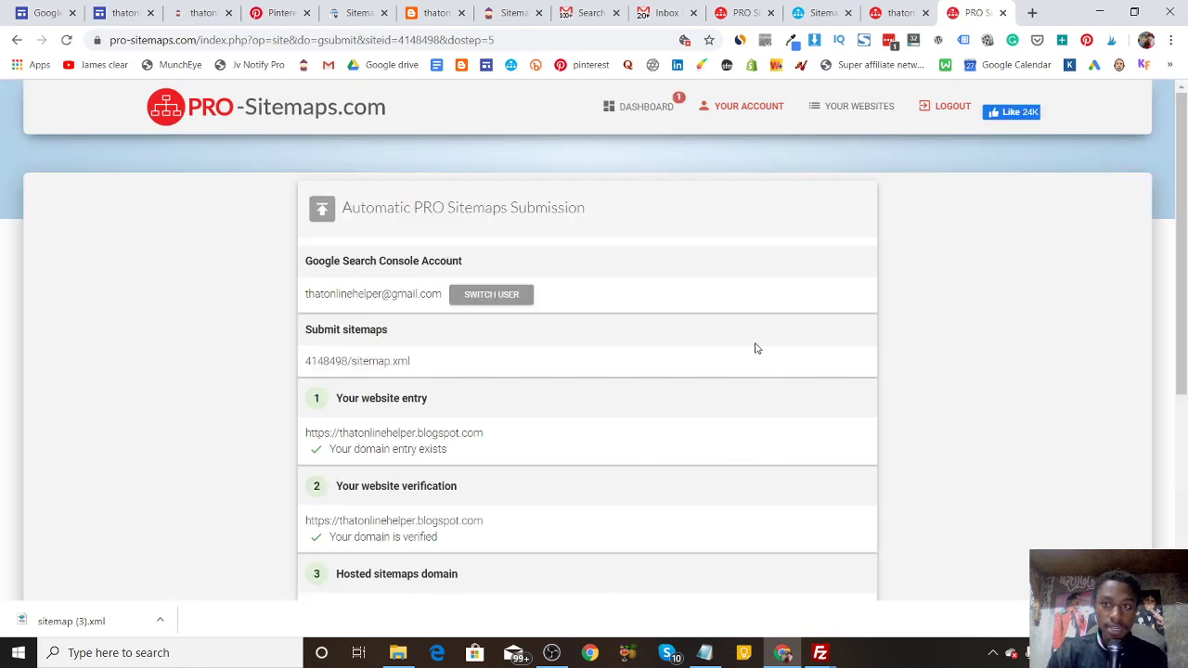
scroll(1185, 210, "down", 3)
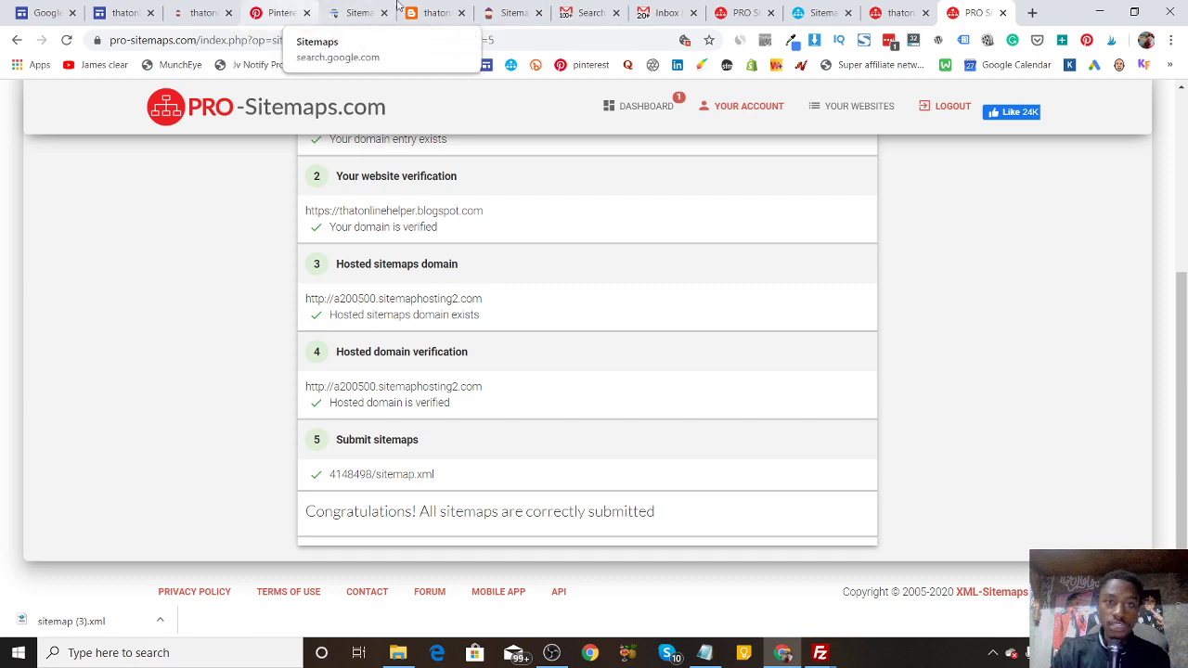
left_click(339, 13)
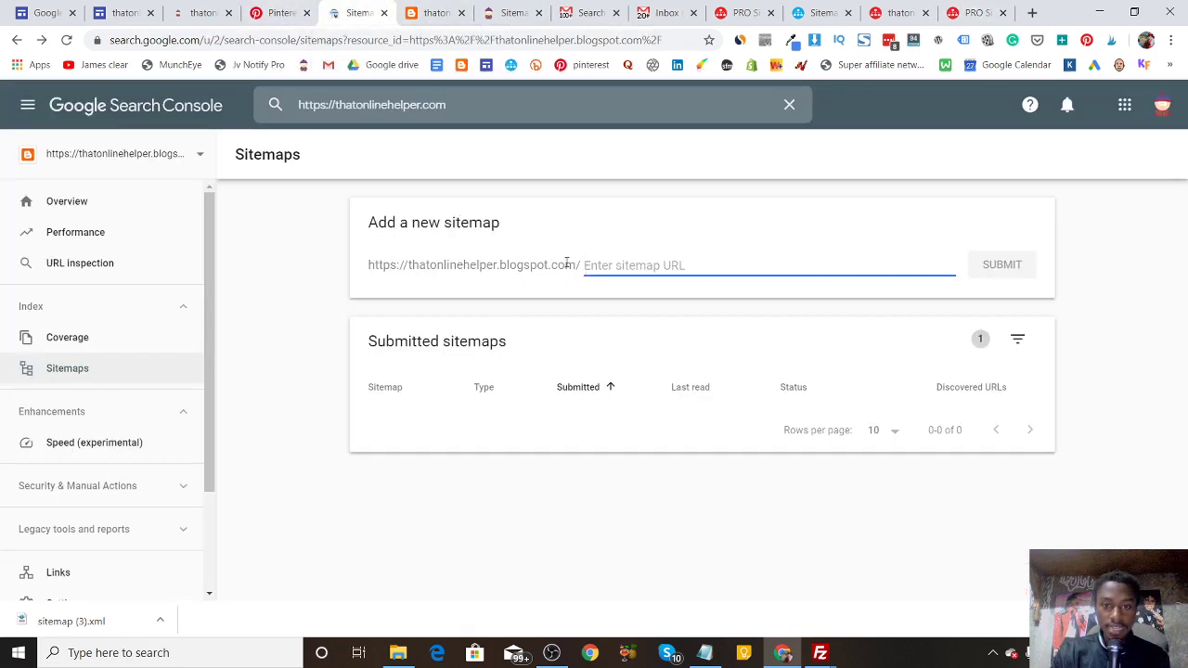
left_click(704, 653)
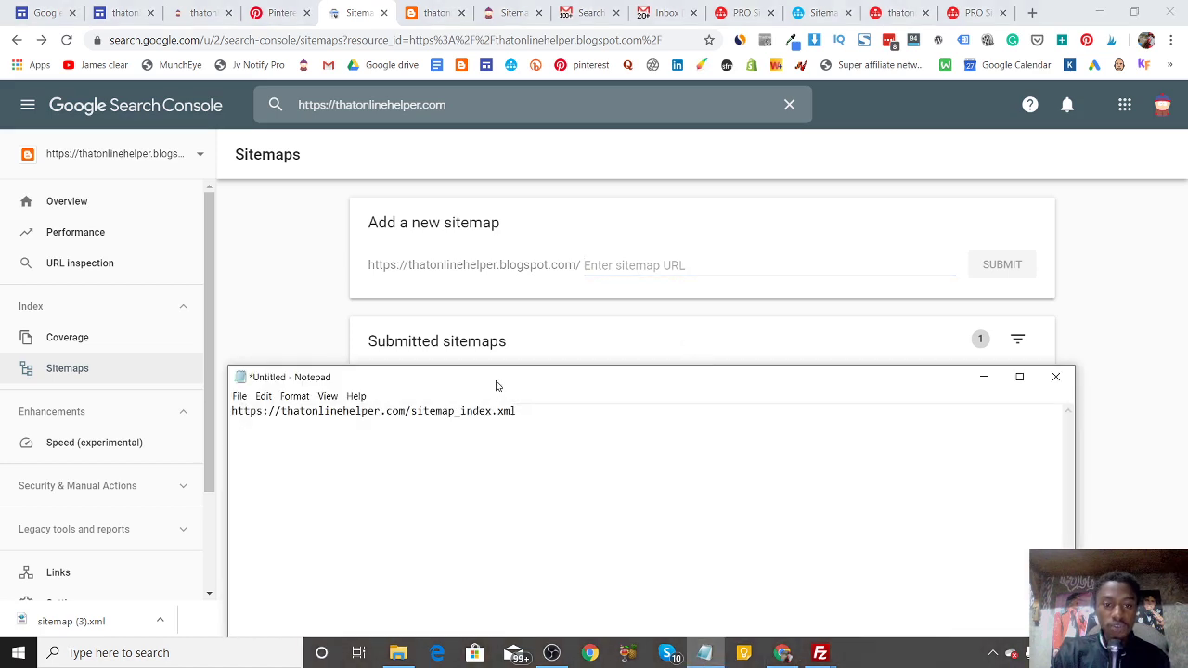
left_click_drag(493, 387, 431, 145)
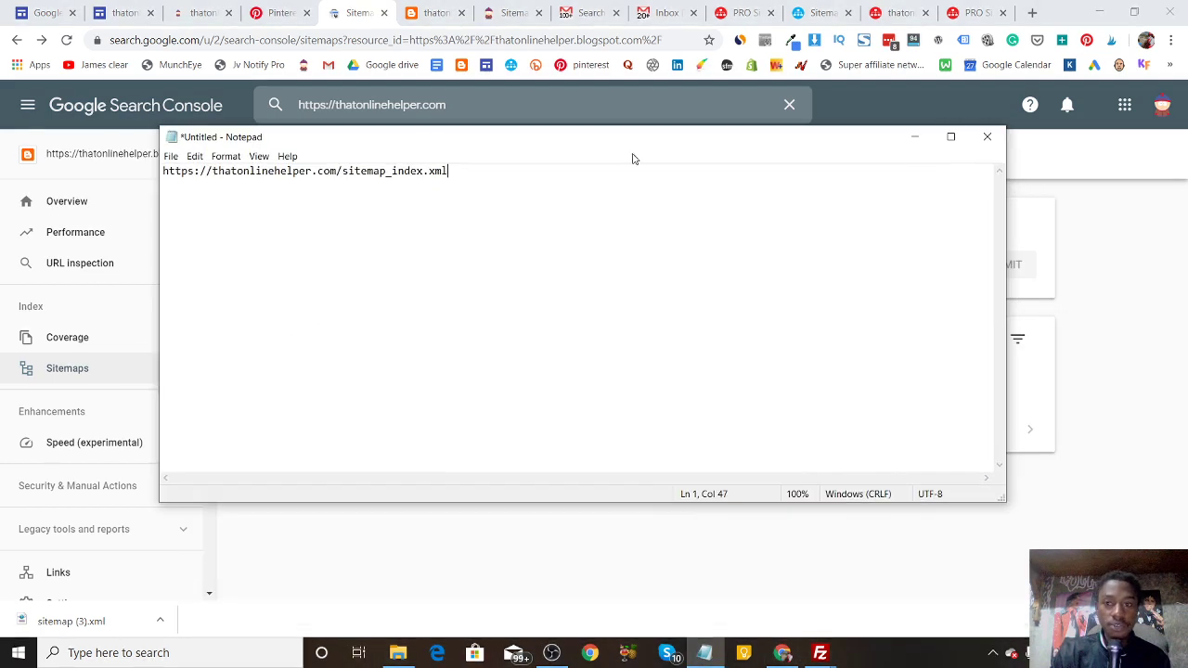
left_click(950, 136)
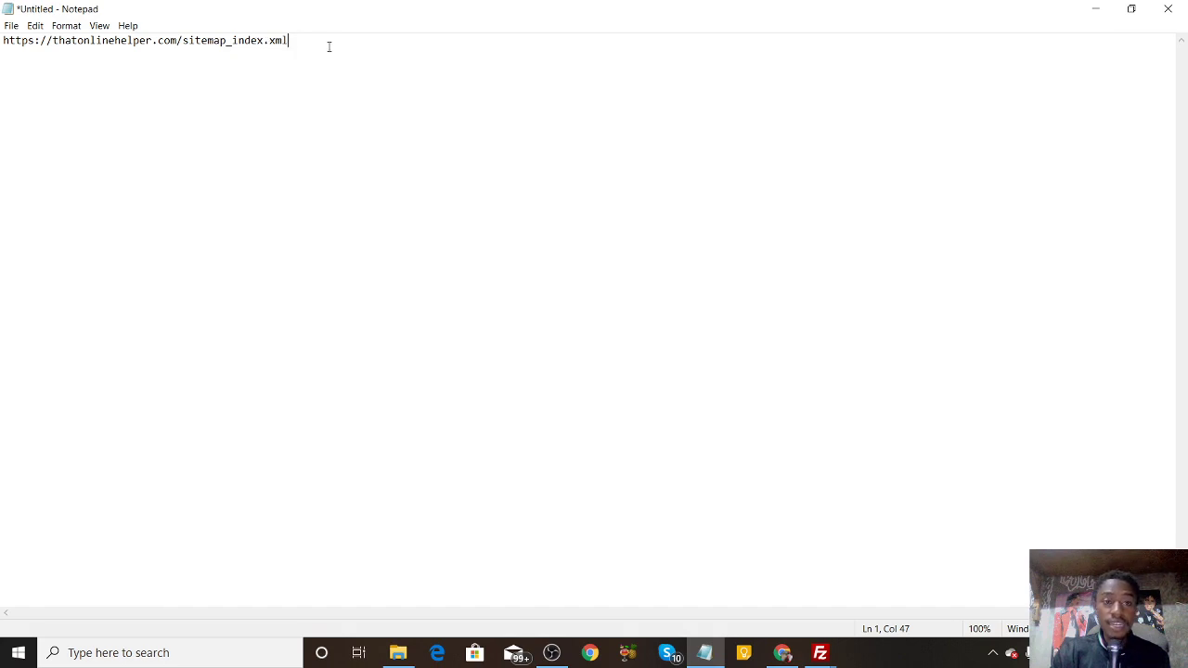
left_click_drag(290, 40, 2, 41)
key("ctrl+c")
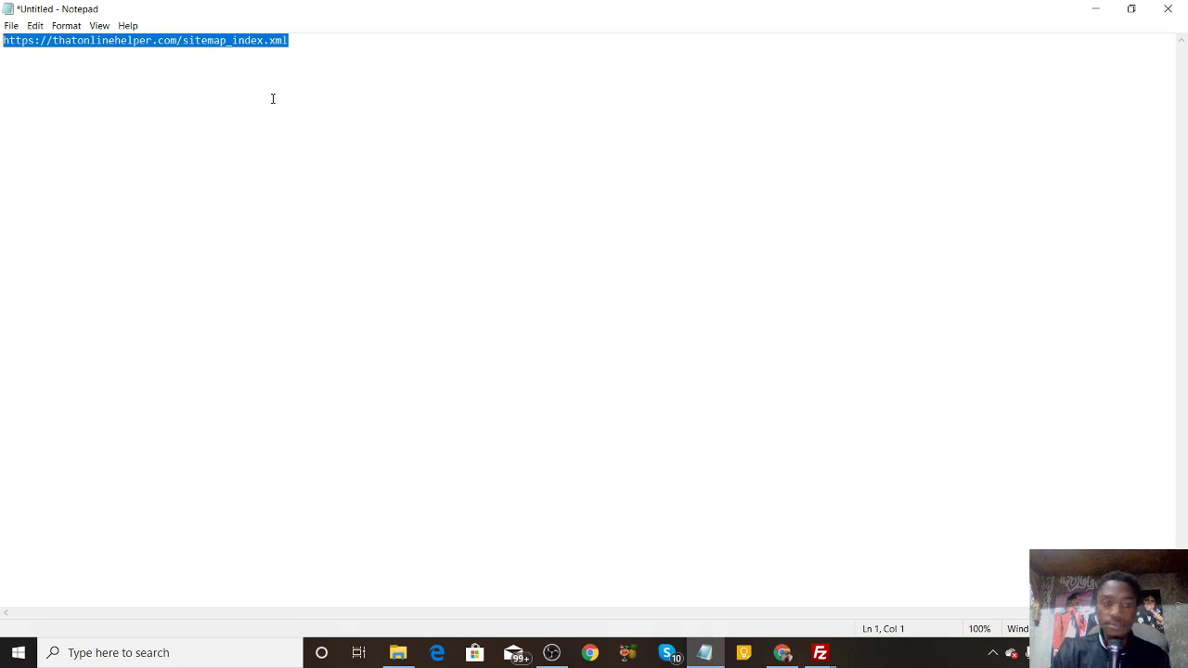
left_click(1095, 10)
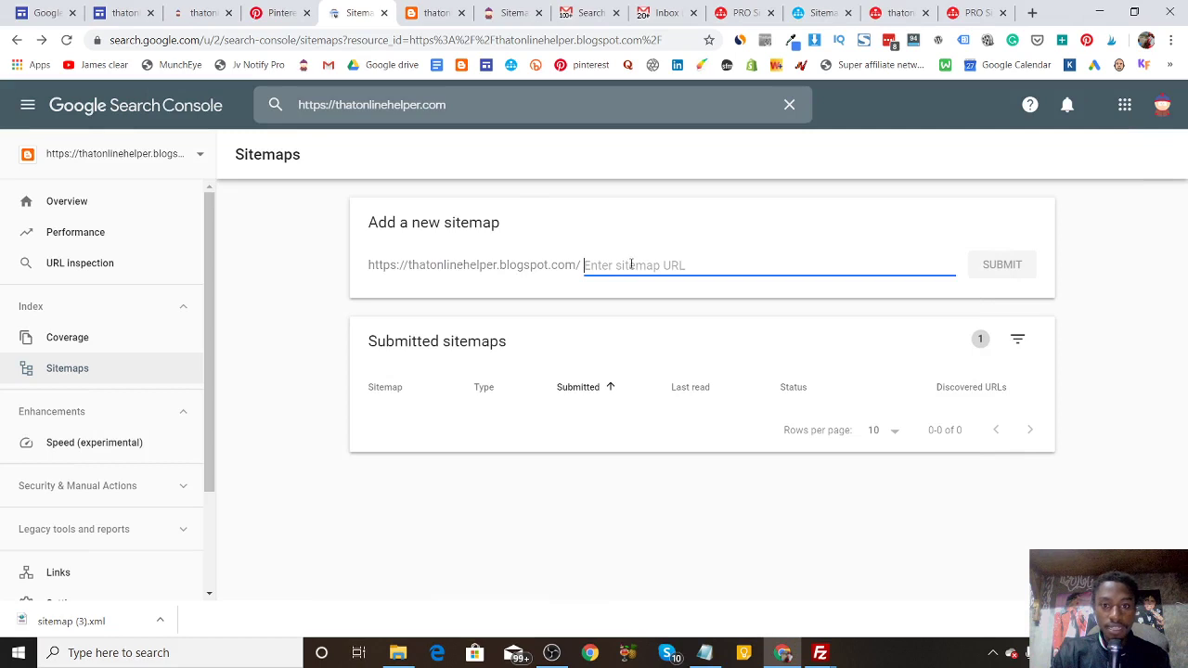
key("ctrl+v")
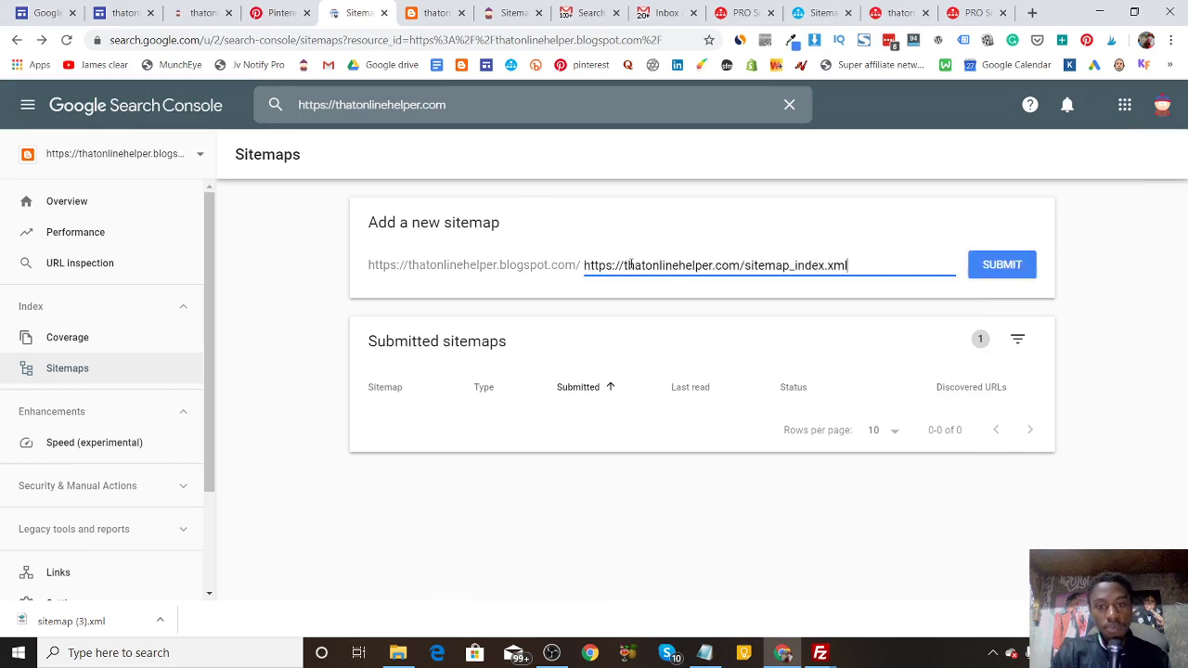
left_click(1005, 273)
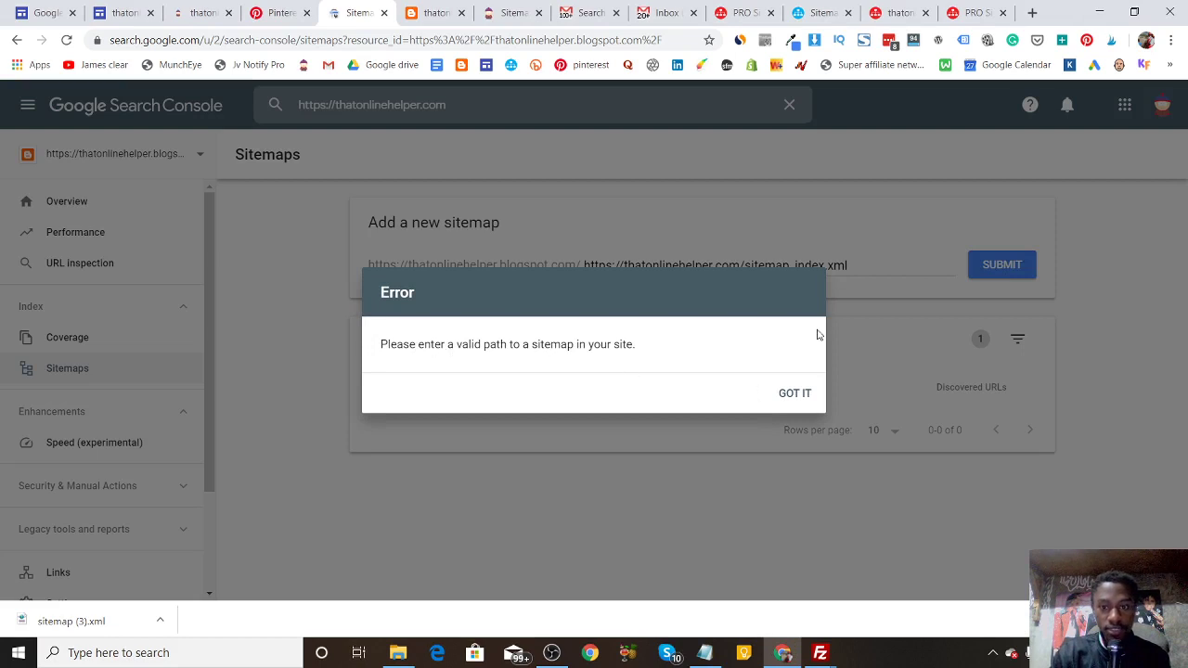
left_click(833, 233)
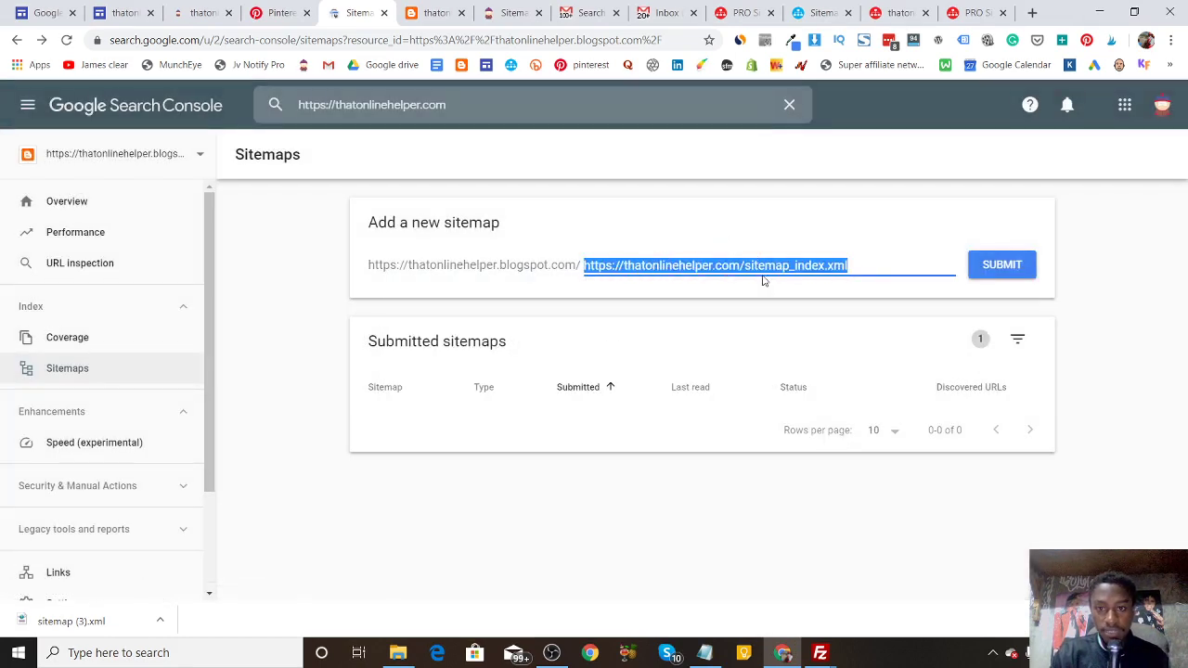
Shorten the new sitemap path to sitemap_index.xml and submit it for the thatonlinehelper.blogspot.com property
left_click_drag(744, 266, 584, 267)
key("BackSpace")
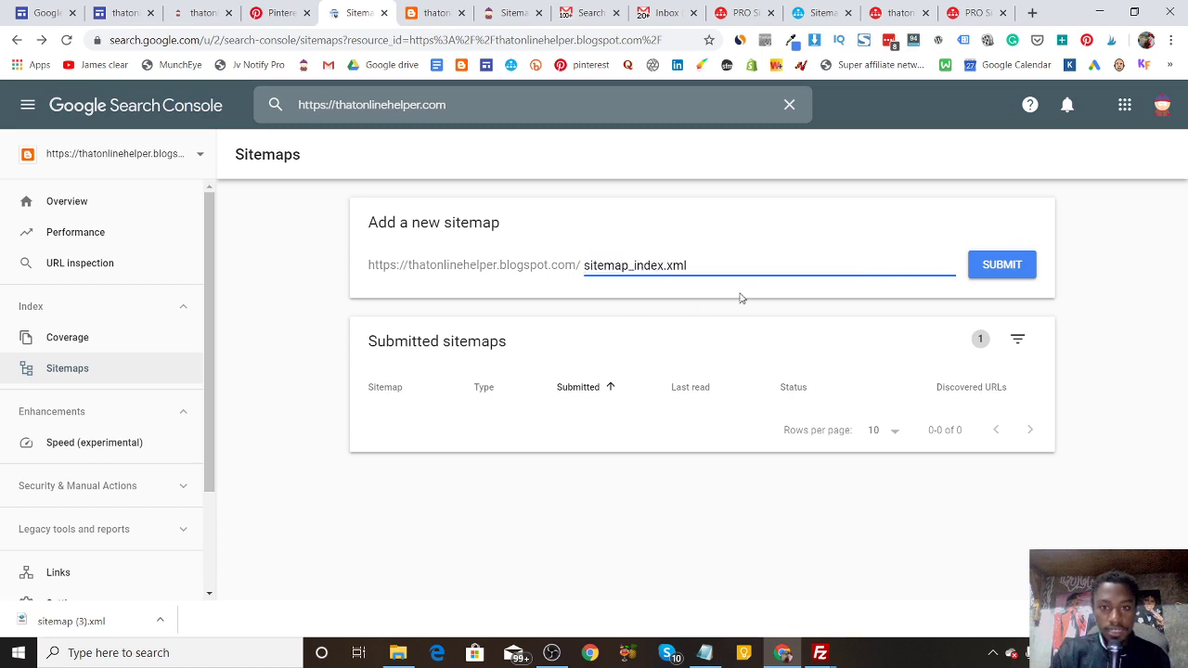
left_click(986, 267)
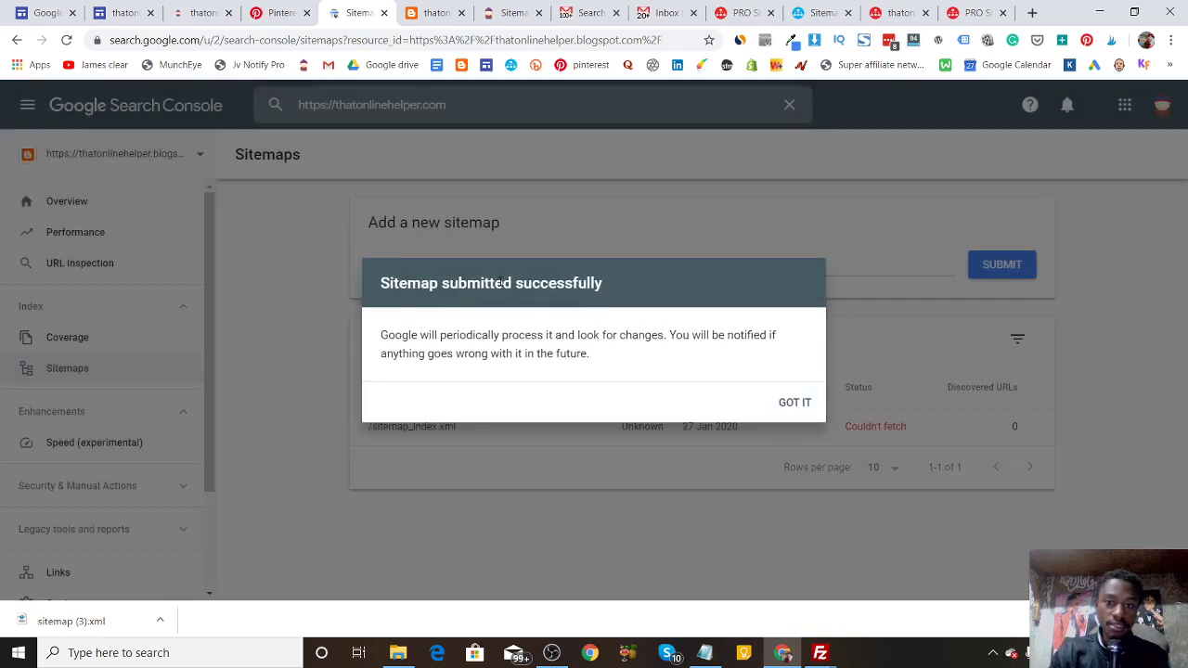
left_click(797, 403)
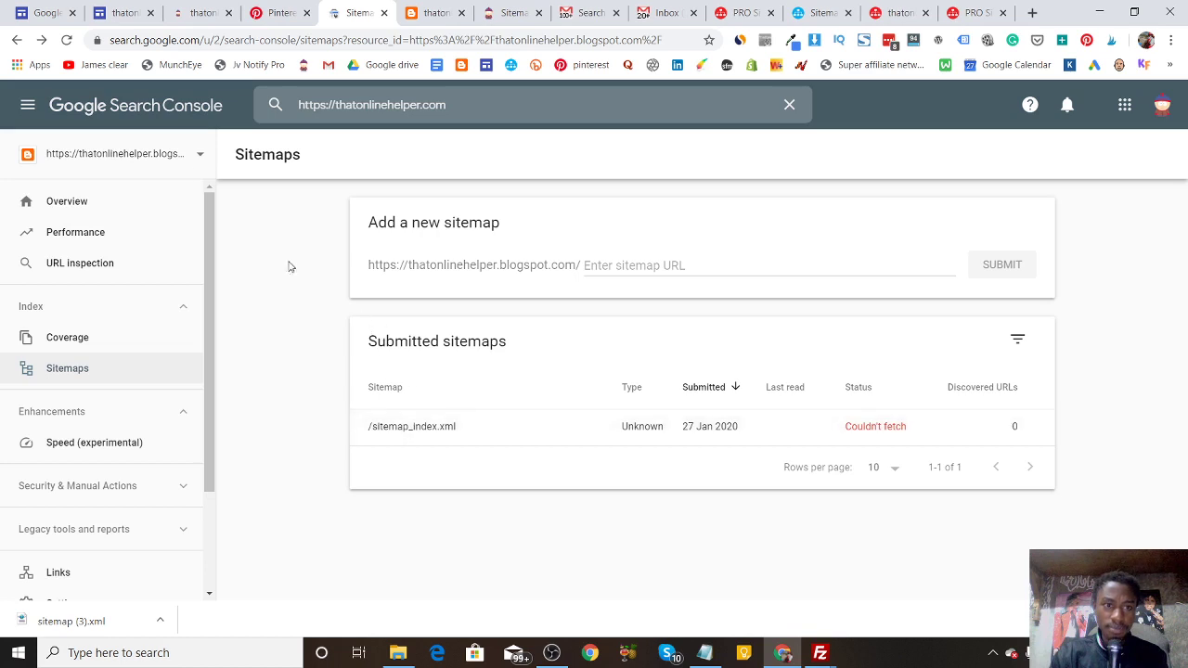
Check the list of Search Console properties and review the blog's download instructions and sitemap preview on XML-Sitemaps.com
left_click(192, 156)
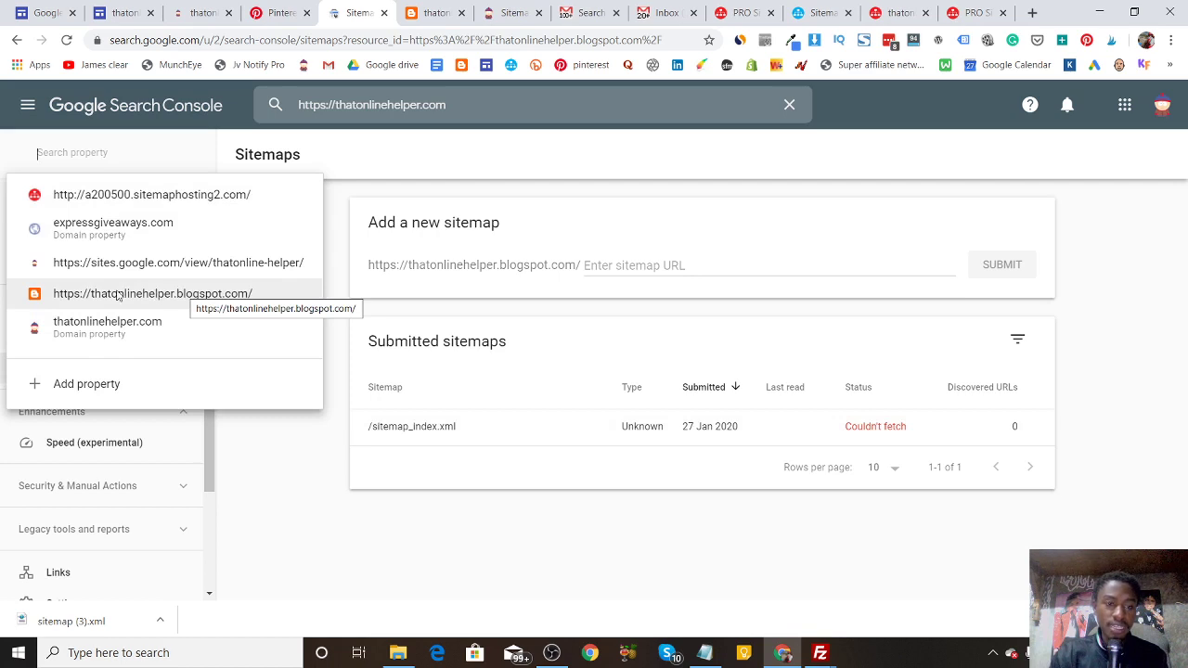
left_click(333, 215)
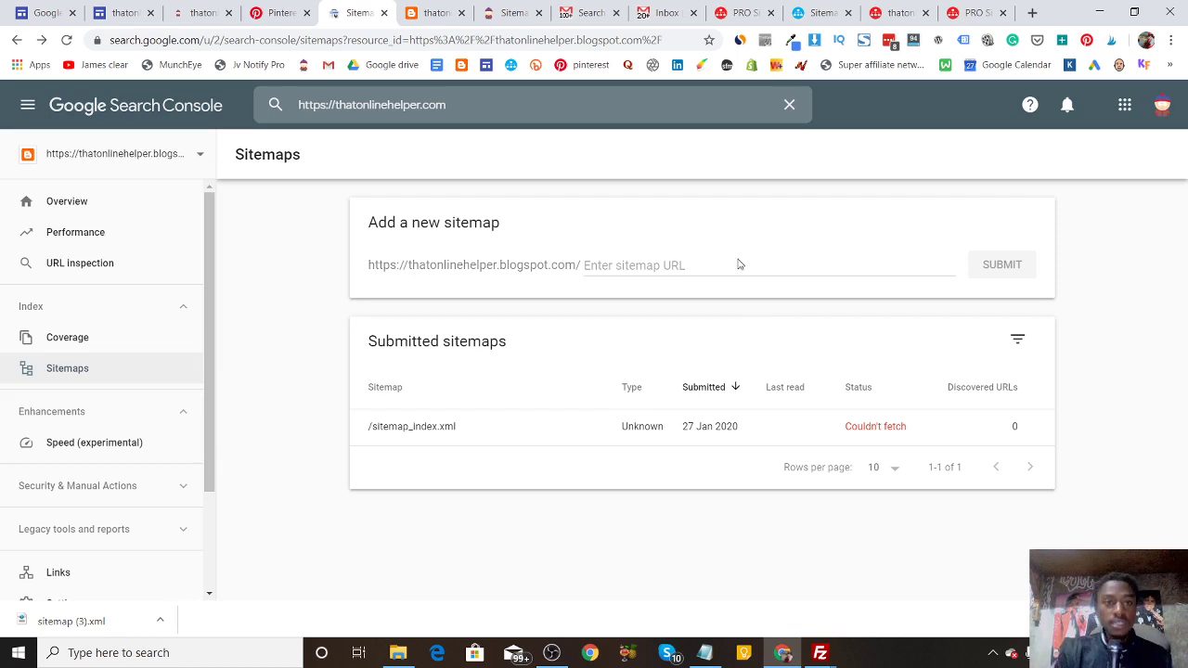
left_click(806, 17)
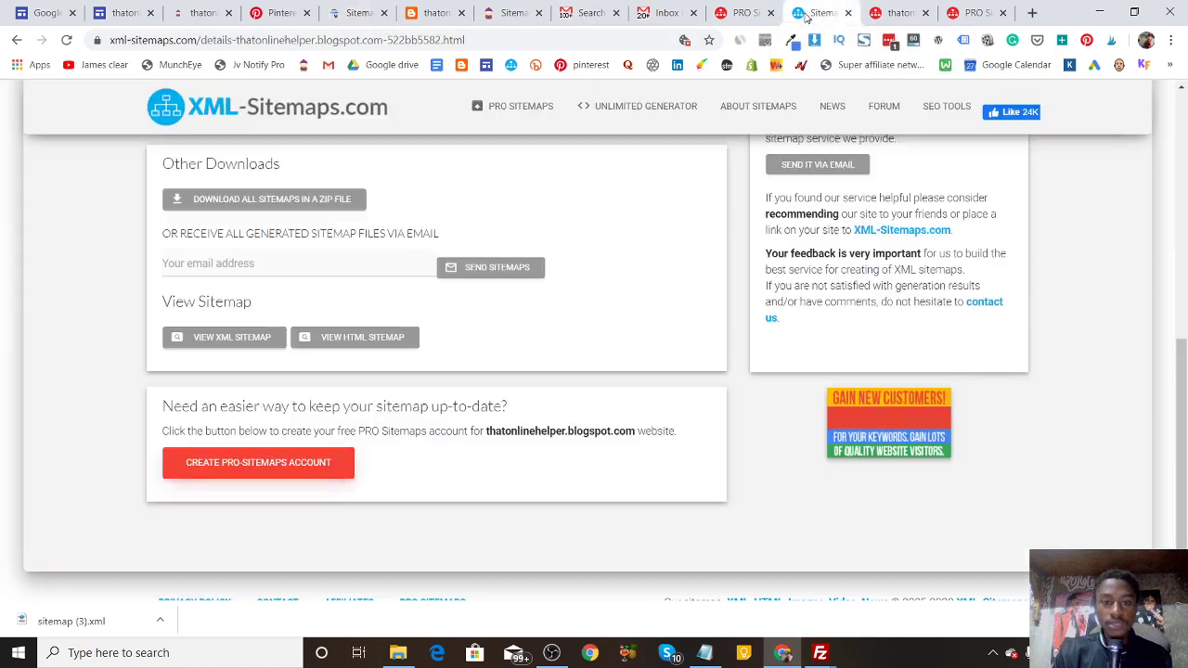
scroll(1184, 113, "up", 4)
scroll(1184, 113, "up", 2)
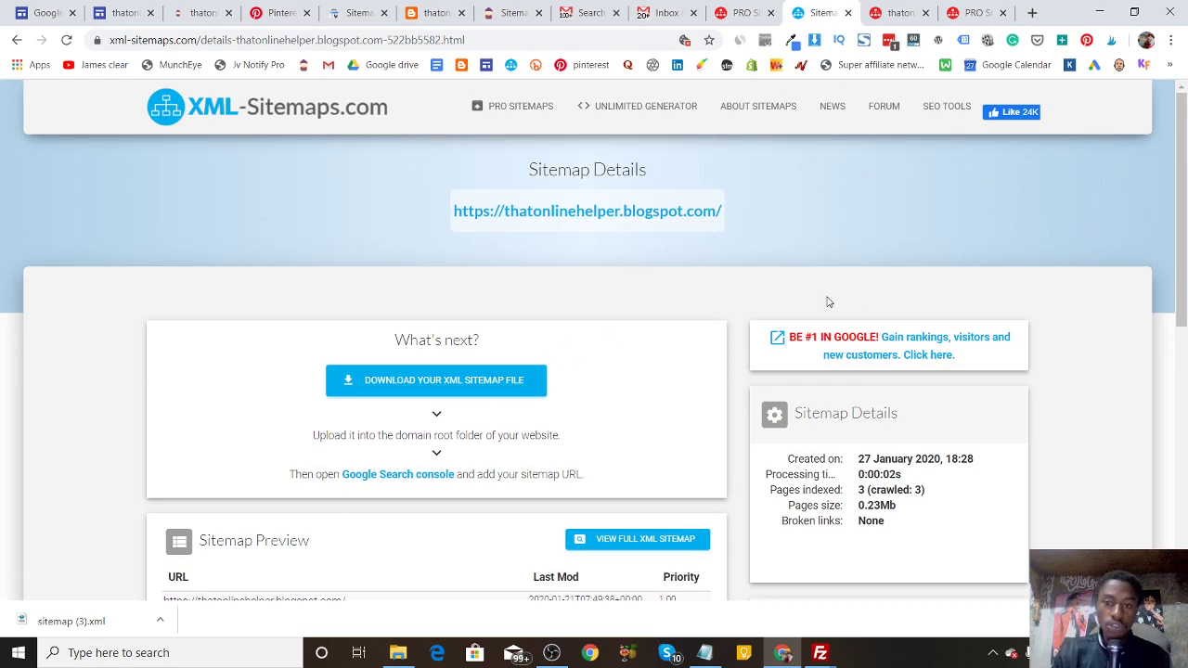
scroll(1184, 199, "down", 1)
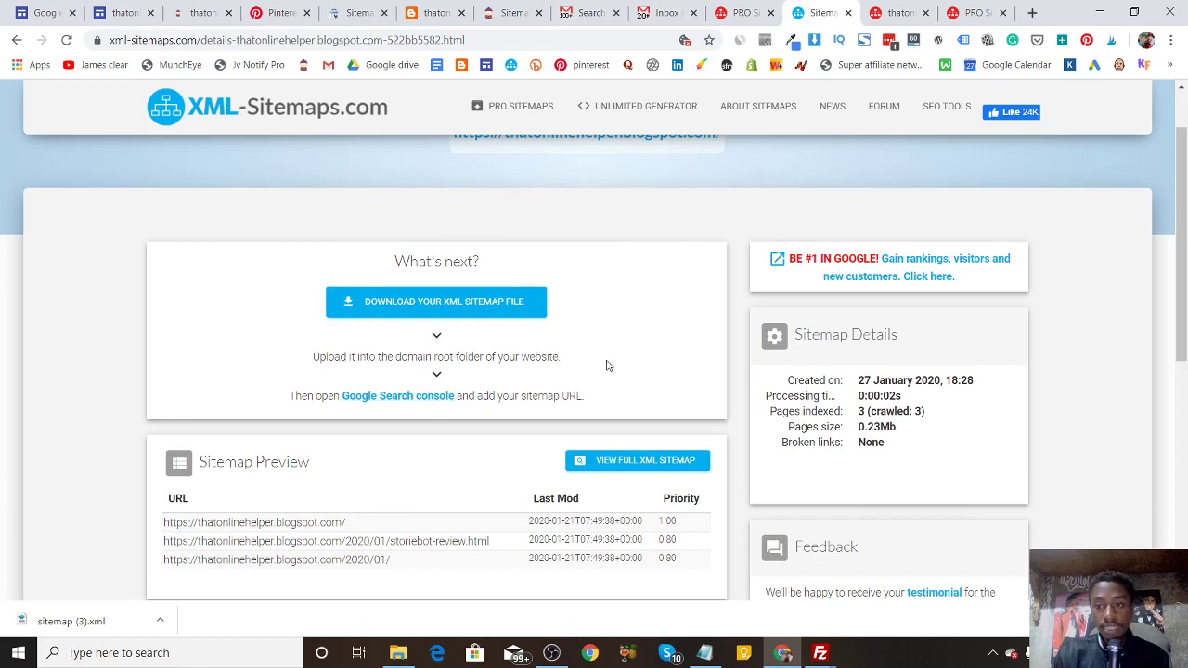
left_click(1181, 113)
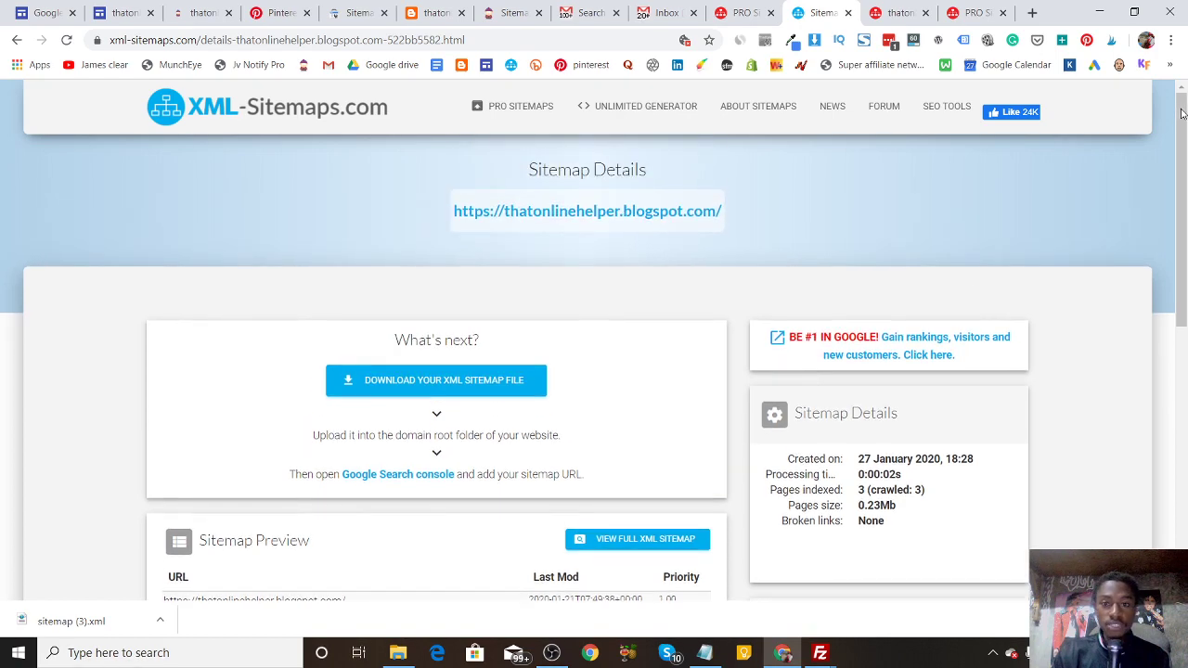
left_click_drag(1181, 113, 1185, 215)
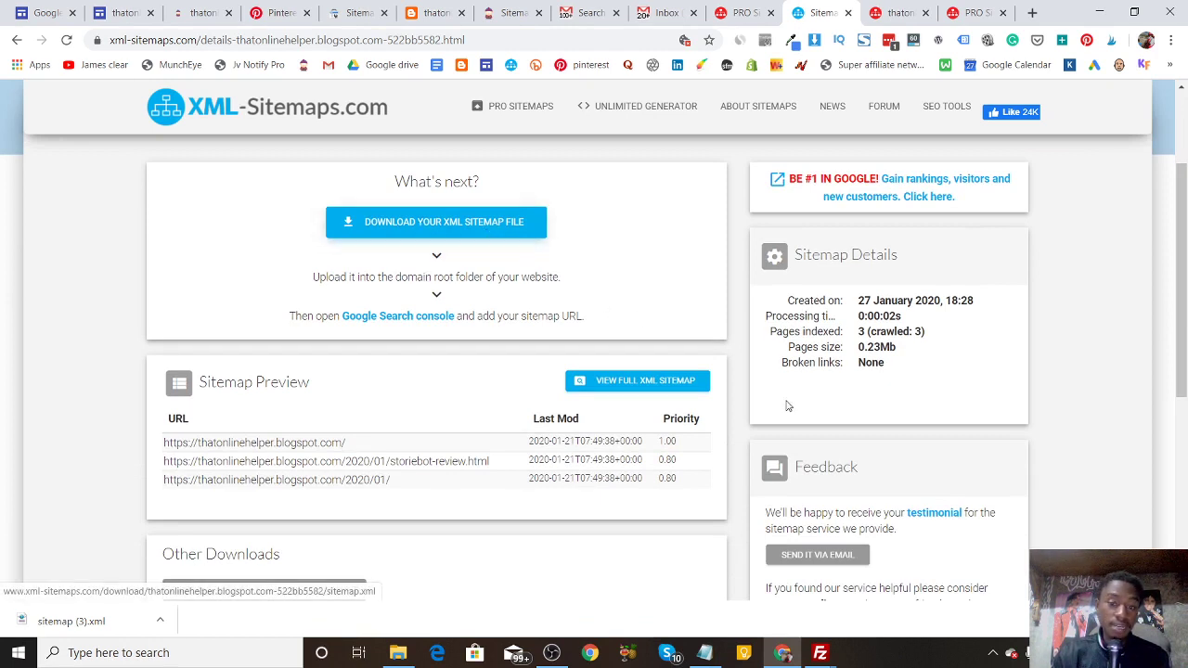
Switch to the FileZilla window showing sitemap.xml in WI-FI hacks and the remote folder /applications/ytygnhtqta
mouse_move(820, 652)
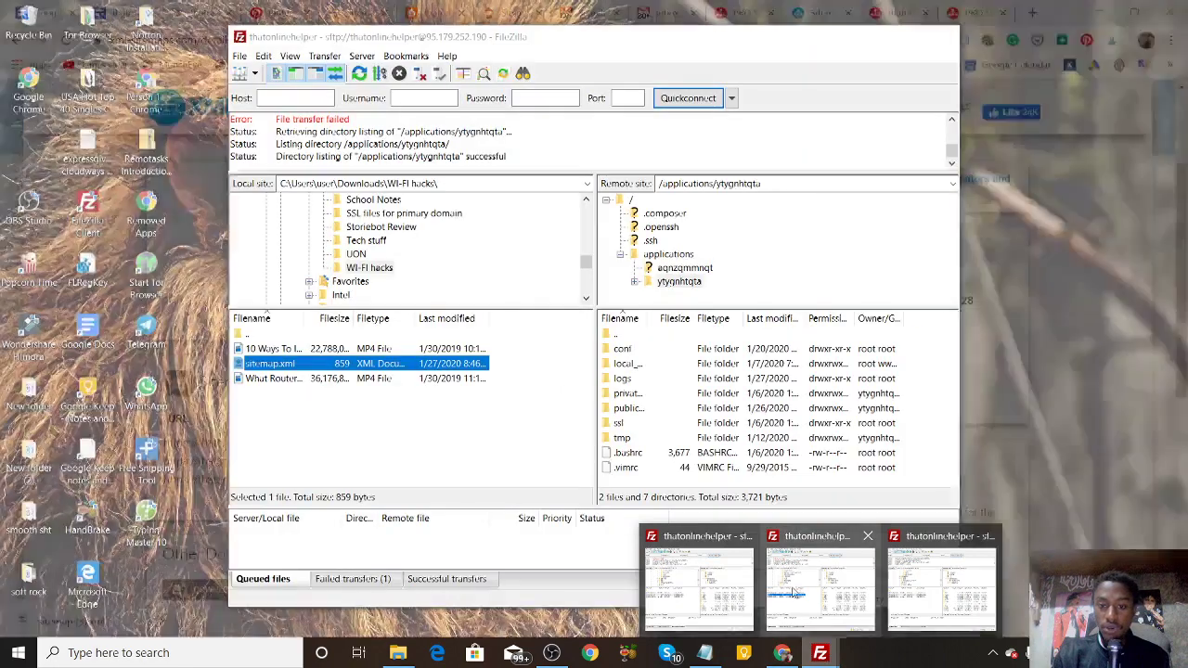
left_click(793, 587)
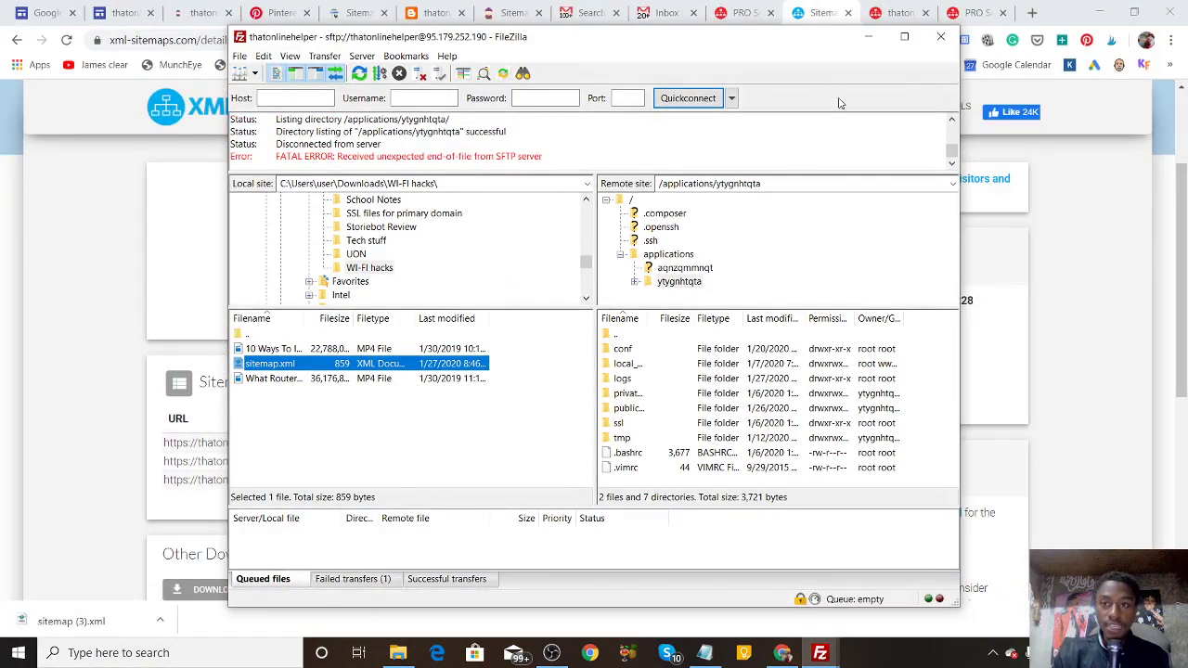
Leave FileZilla for Chrome and open the new sitemap URL entry for the blogspot property in Google Search Console
left_click(867, 37)
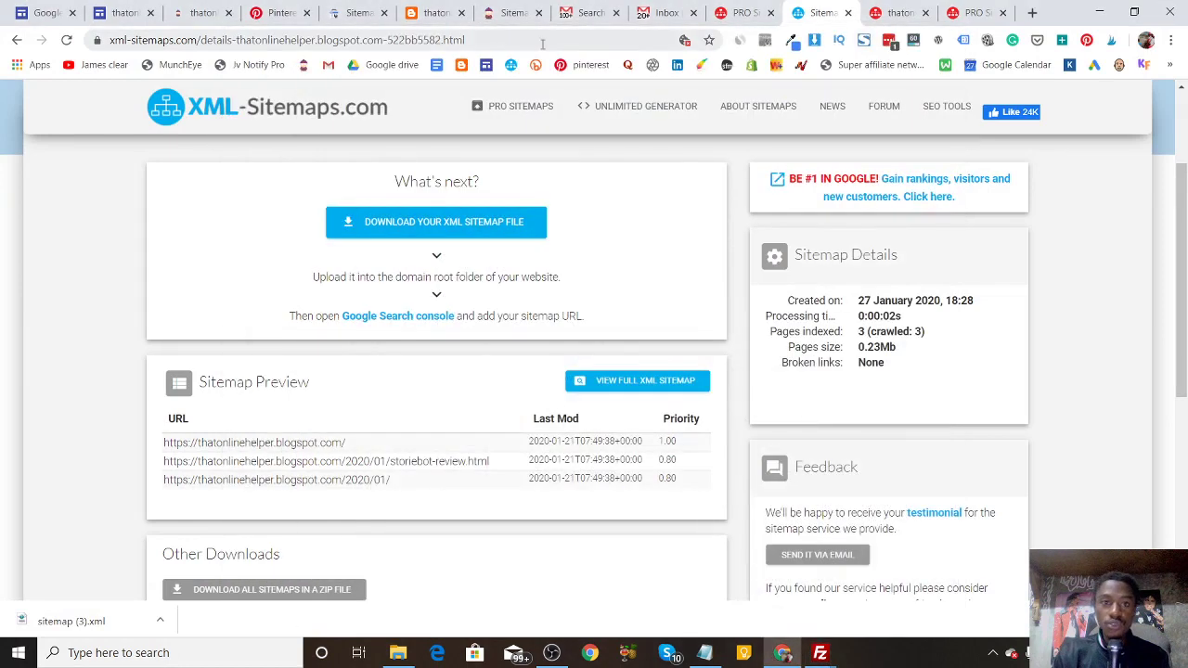
left_click(358, 13)
left_click(617, 269)
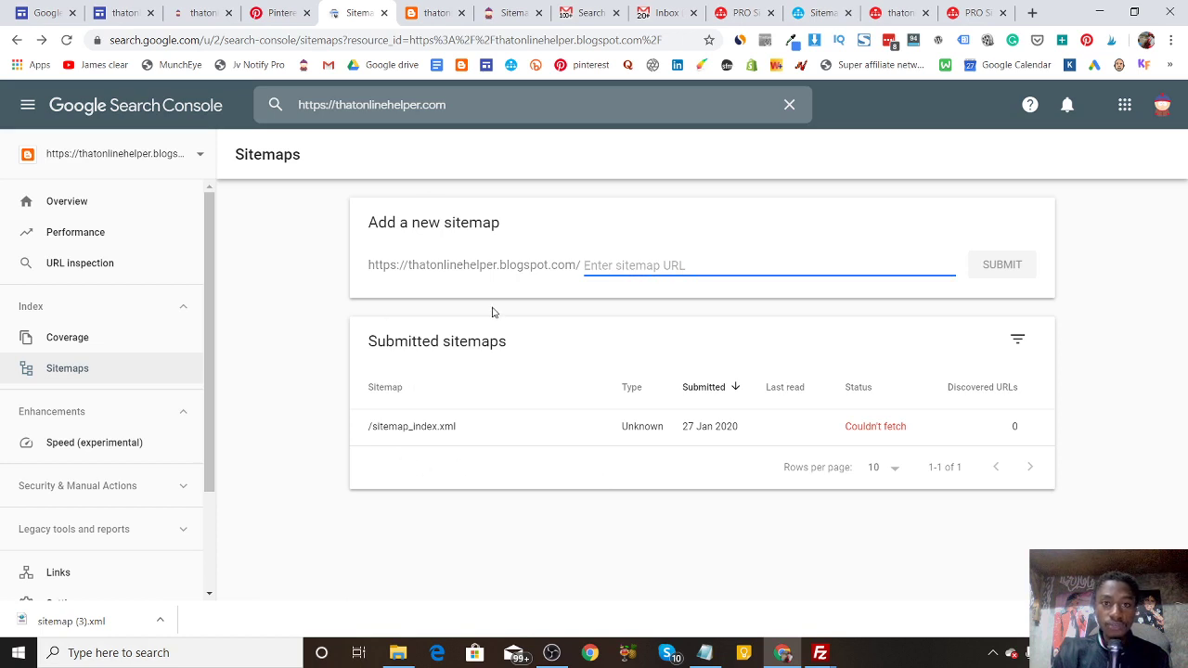
Review the PRO Sitemaps submission page for thatonlinehelper.blogspot.com, including its automatic Google submission instructions and site options
left_click(895, 12)
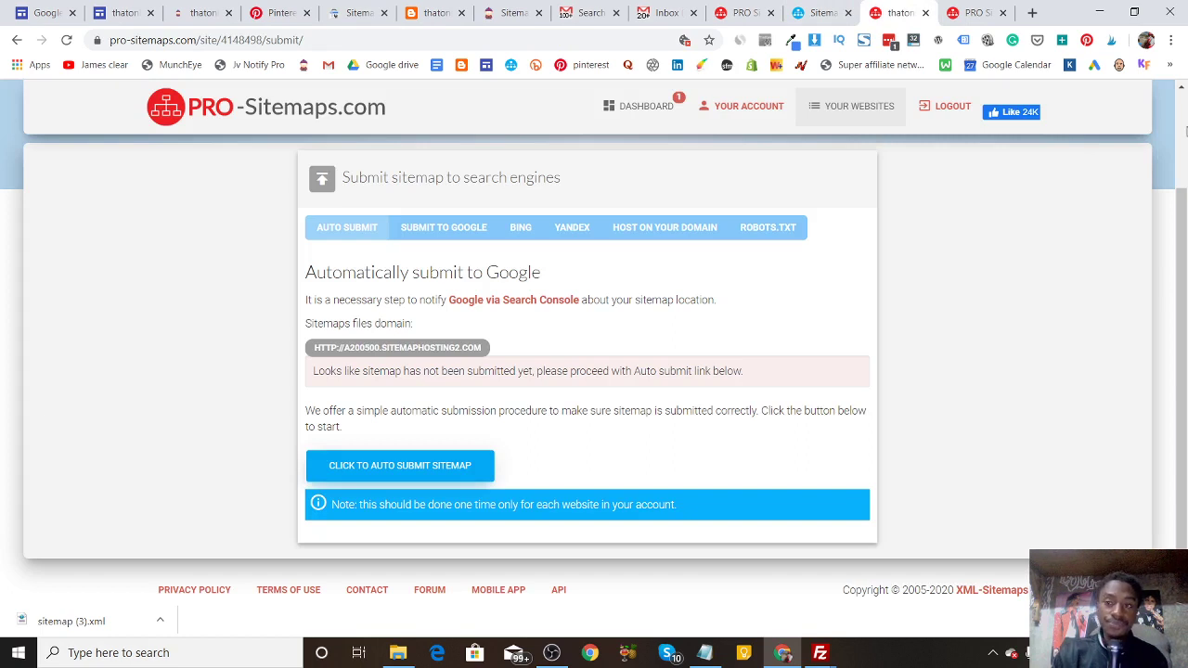
scroll(1184, 130, "up", 2)
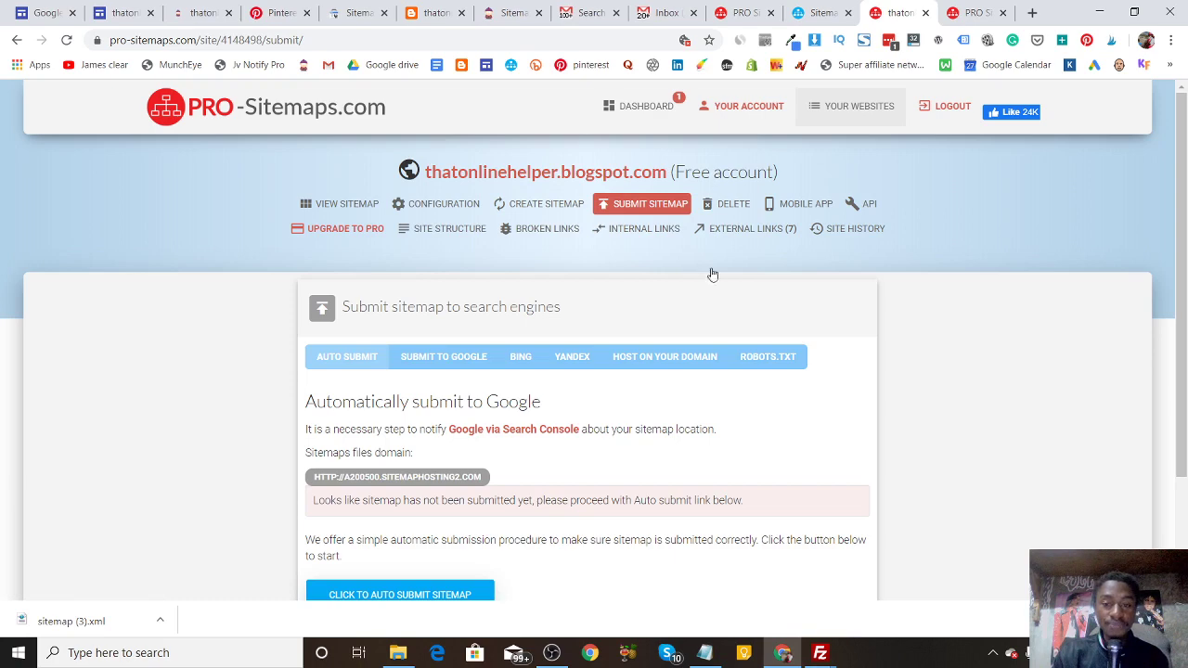
left_click_drag(1185, 206, 1185, 297)
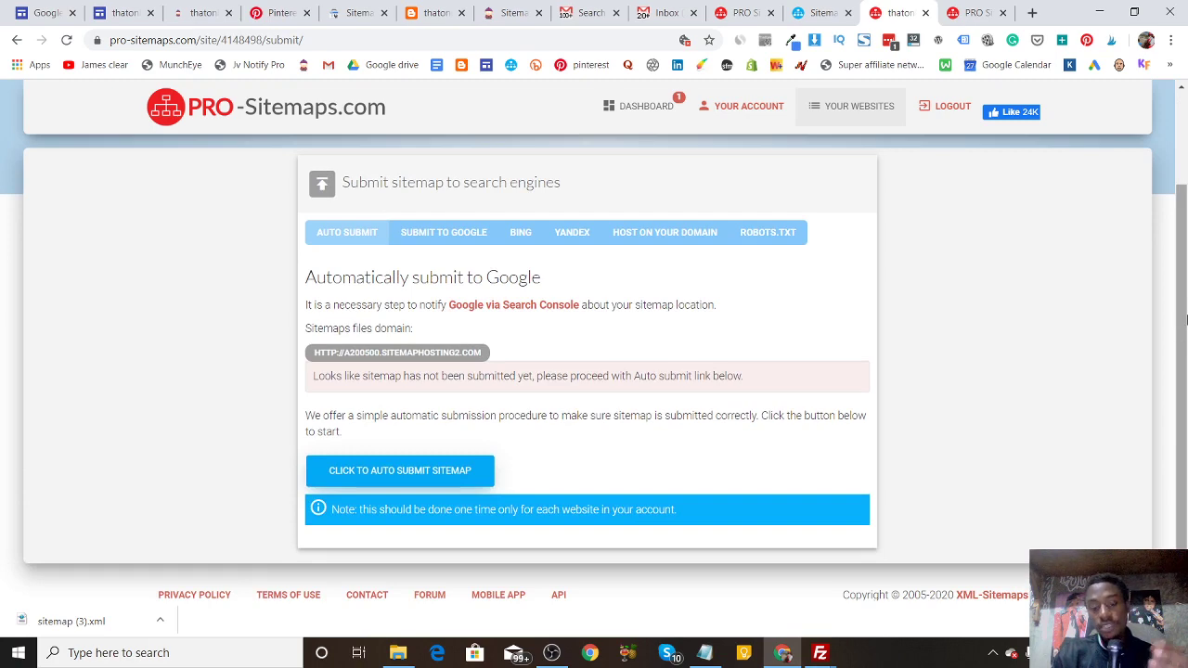
left_click_drag(1185, 319, 1180, 287)
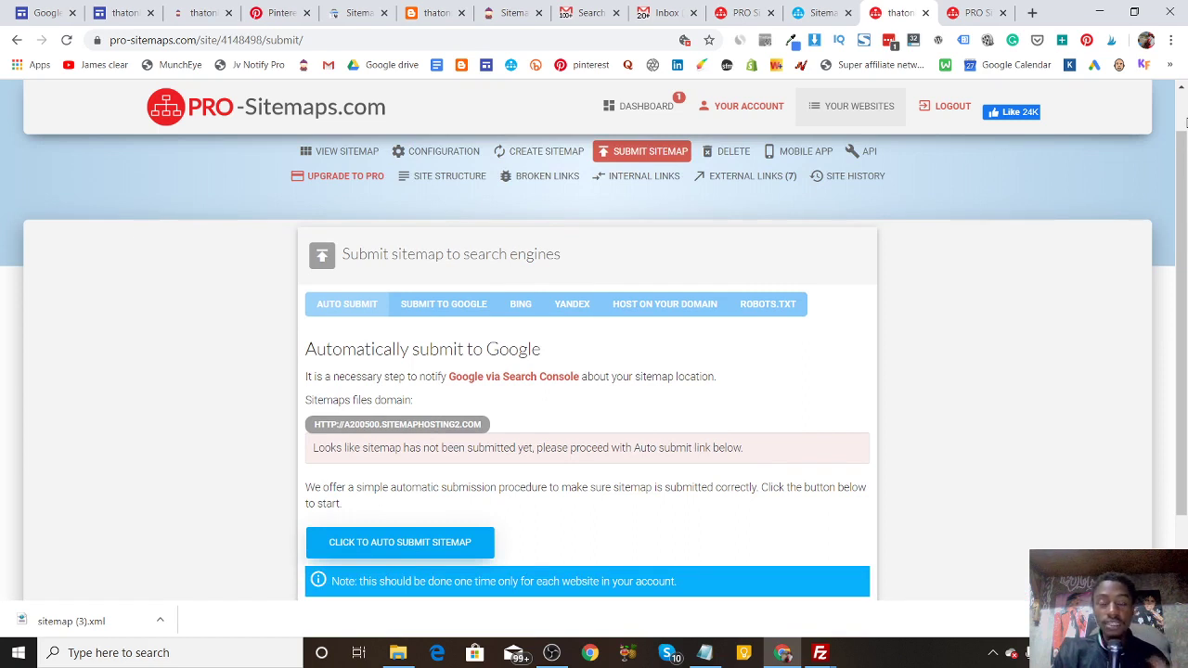
scroll(1184, 122, "up", 1)
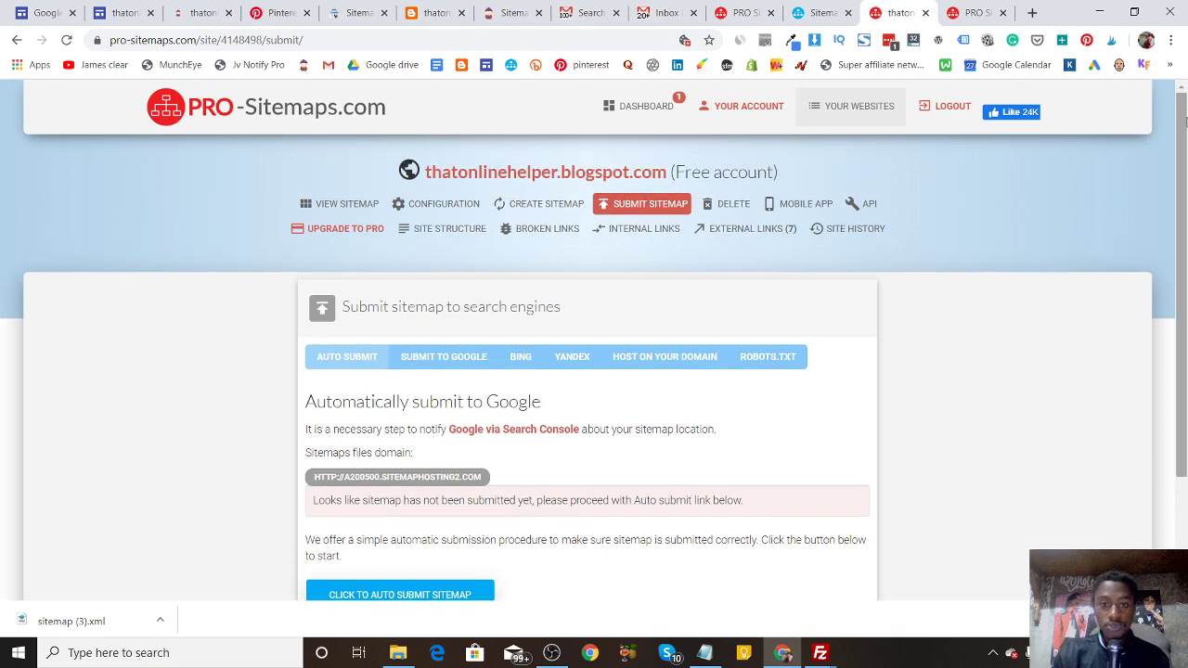
left_click_drag(1184, 121, 1184, 170)
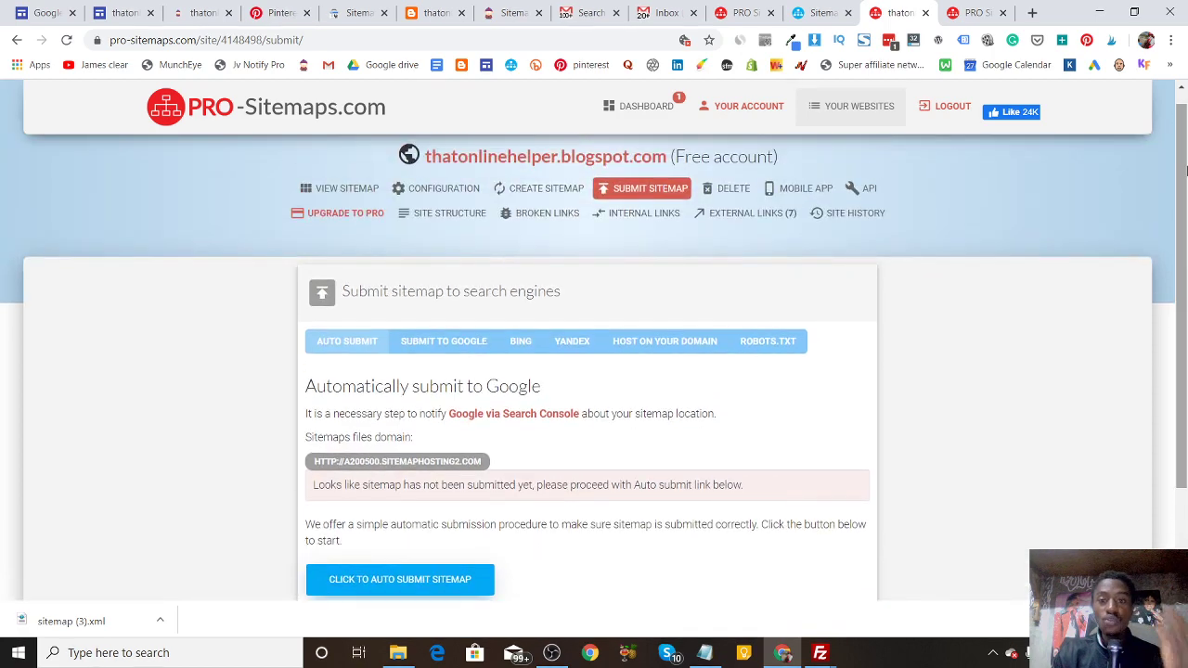